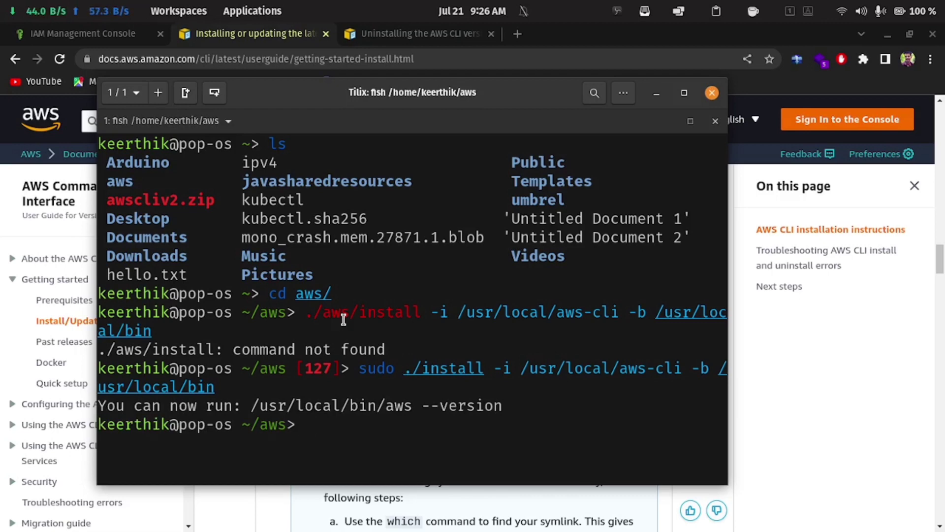
Clear the terminal and run aws --version to check the installed AWS CLI, with the terminal text made smaller.
type("clear")
key("Return")
type("aws")
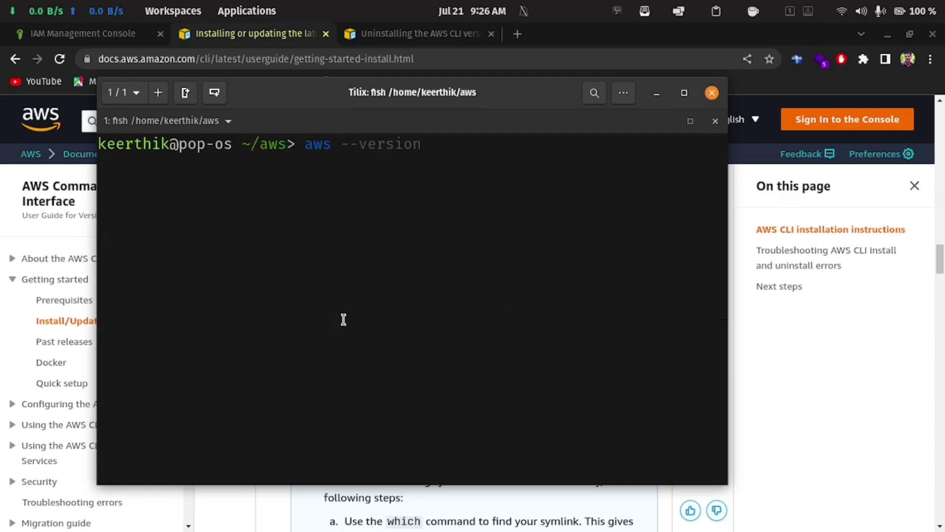
key("Right")
key("Return")
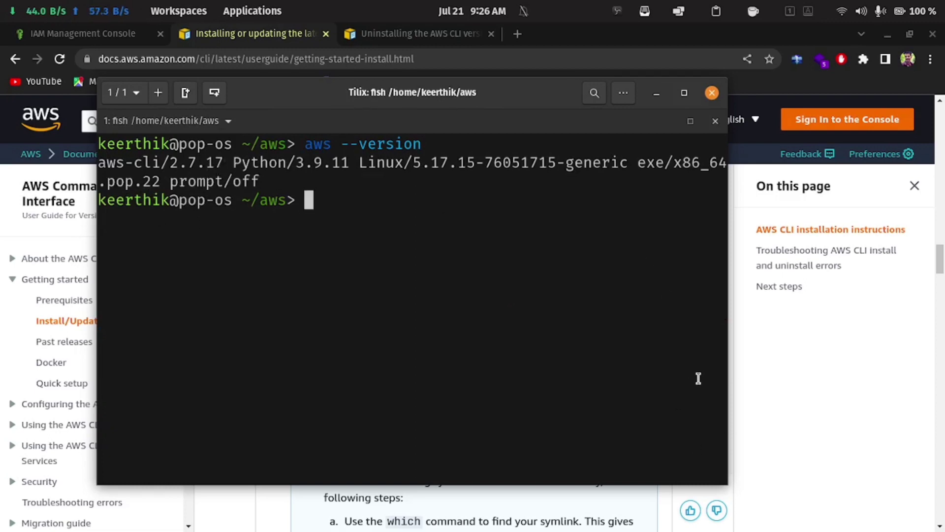
key("ctrl+minus")
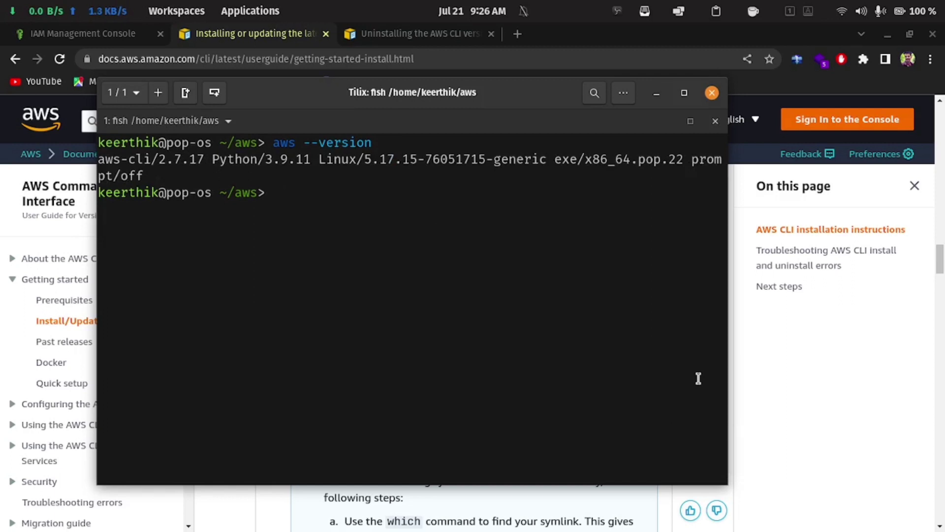
type("aws")
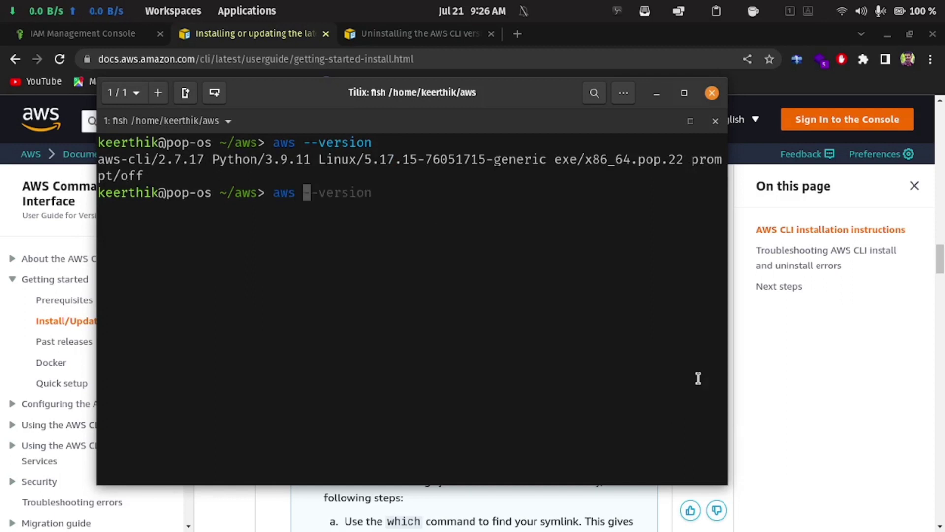
type(" iam")
key("Right")
type("\\")
key("Return")
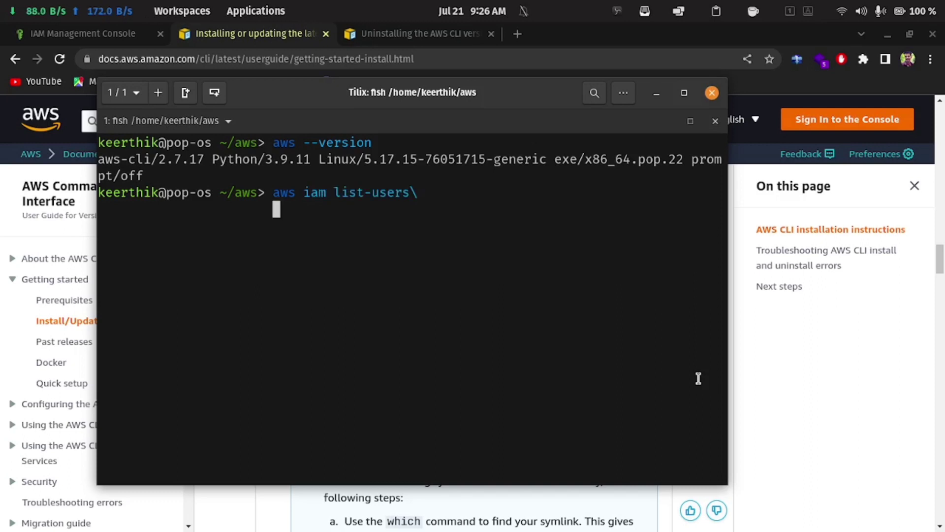
key("ctrl+c")
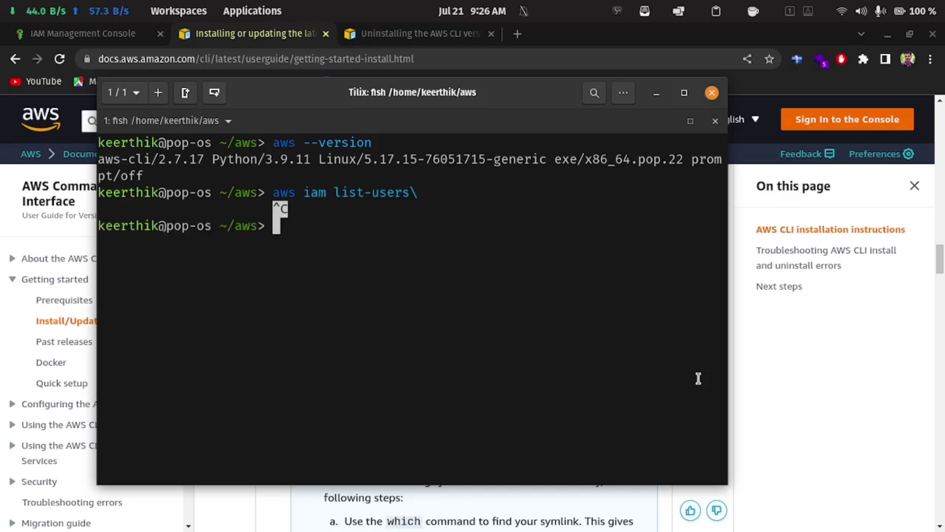
key("Up")
key("Up")
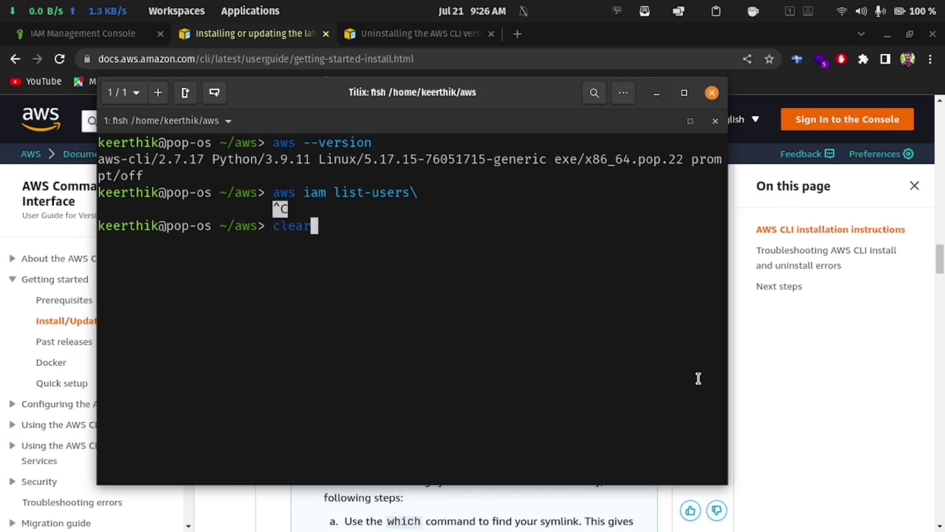
key("Down")
key("Down")
Run aws iam list-users to test access to the account, and clear the terminal.
type("aws ")
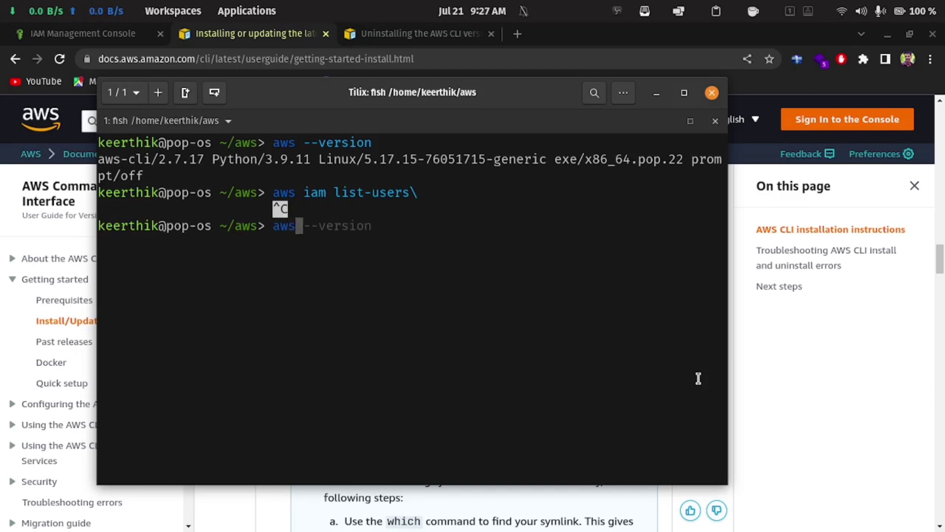
type("iam")
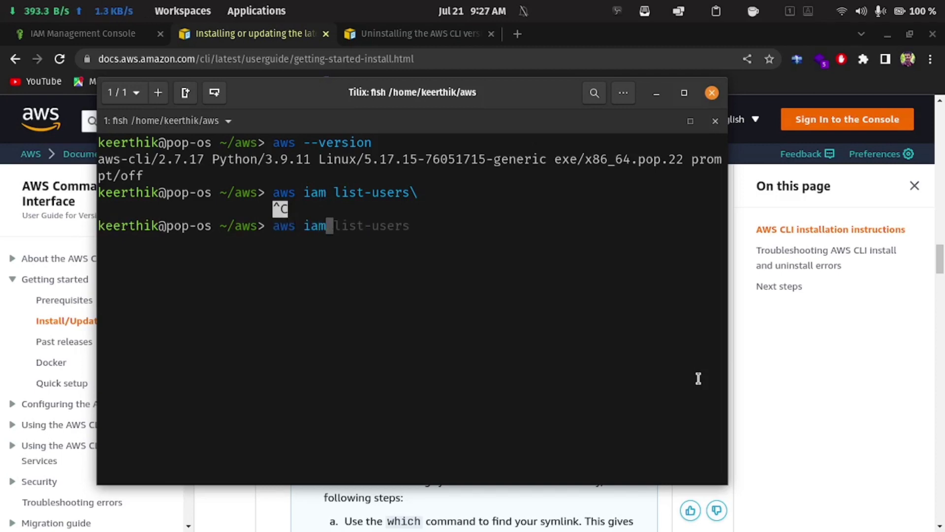
key("Right")
key("Return")
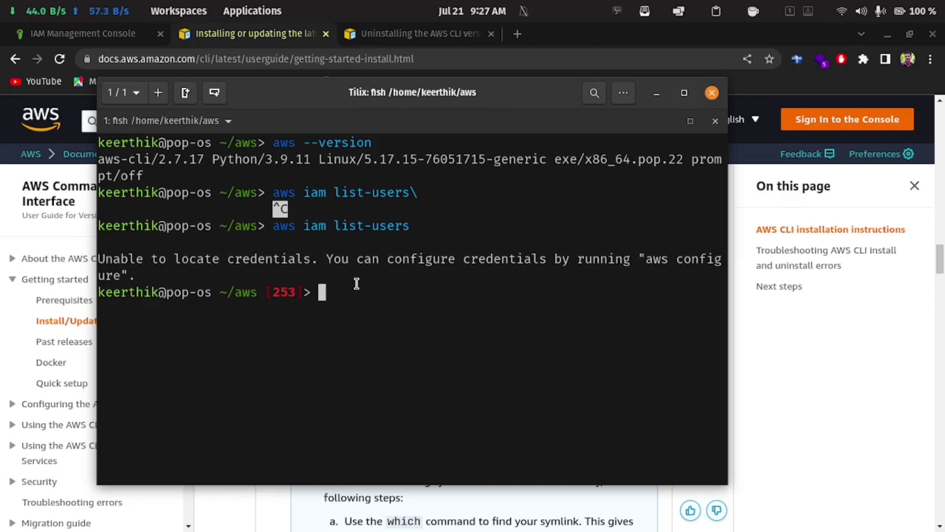
type("clear")
key("Return")
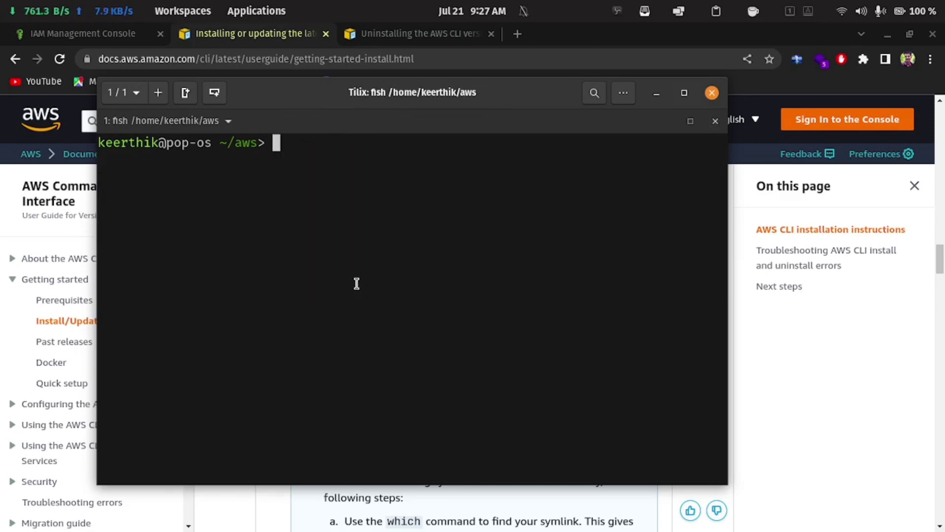
Switch to the IAM console in the browser and open the kiriktech user's details from the users list.
left_click(864, 330)
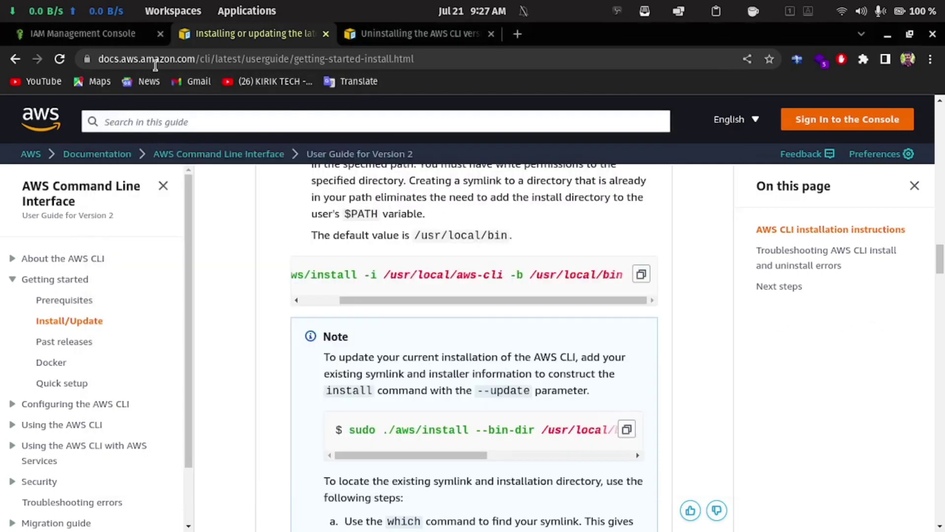
left_click(105, 33)
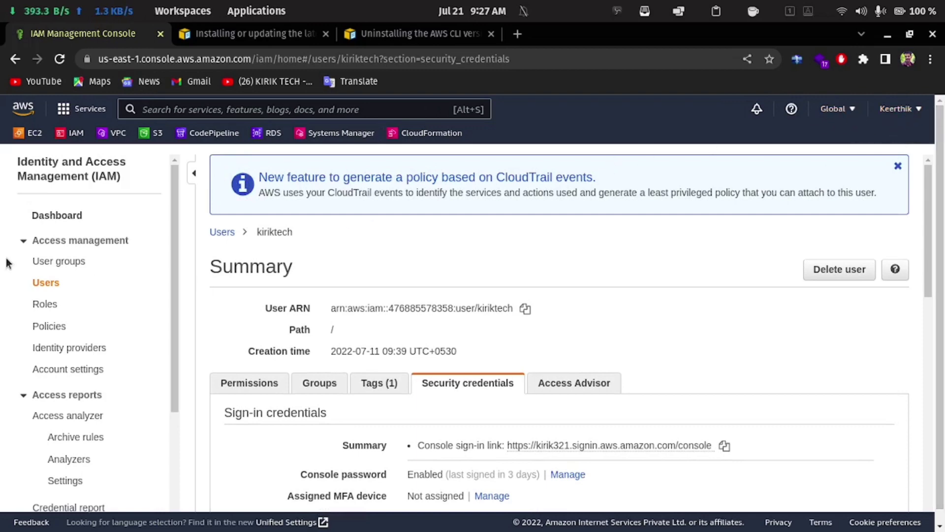
left_click(41, 283)
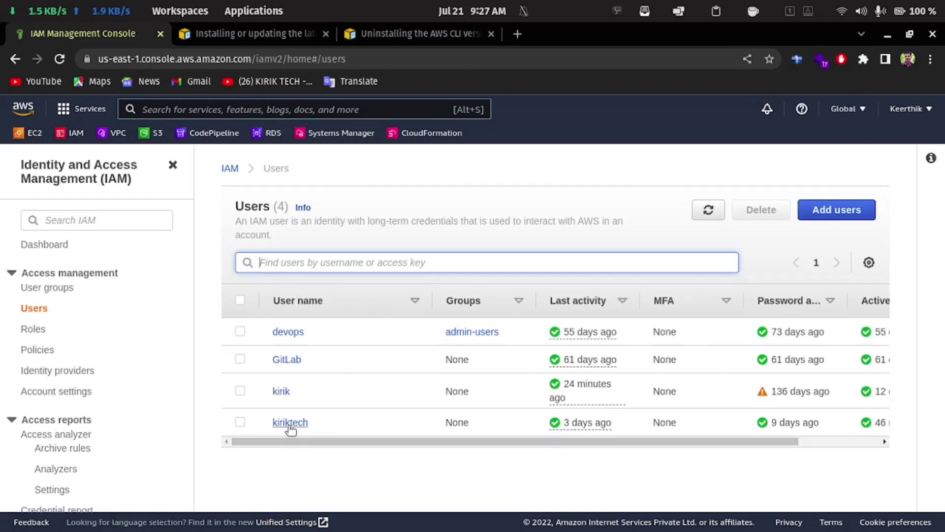
left_click(290, 423)
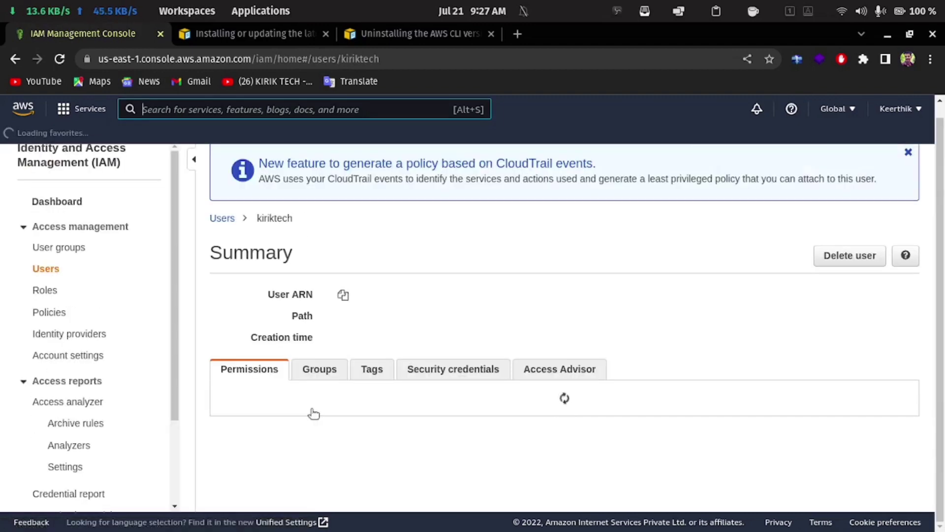
Detach the directly attached kirikspecific-subent policy from the kiriktech user.
scroll(305, 436, "down", 3)
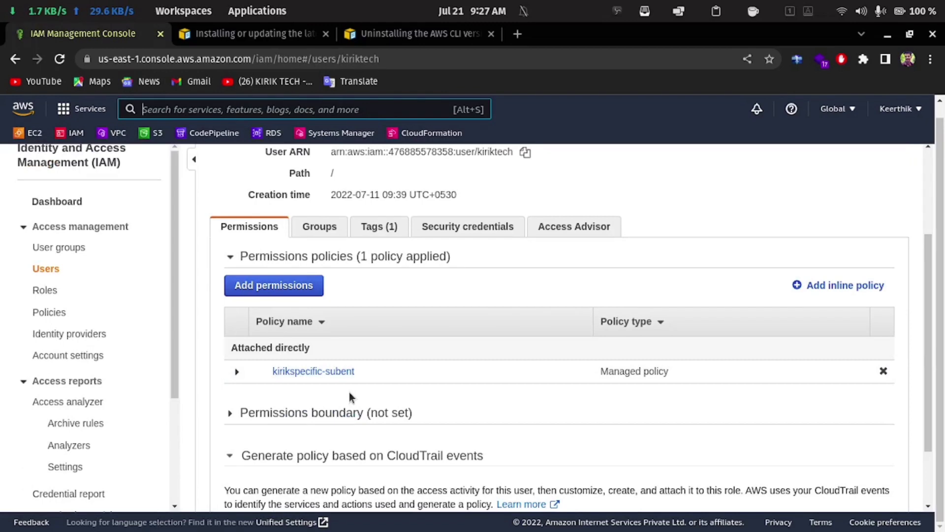
scroll(350, 392, "up", 3)
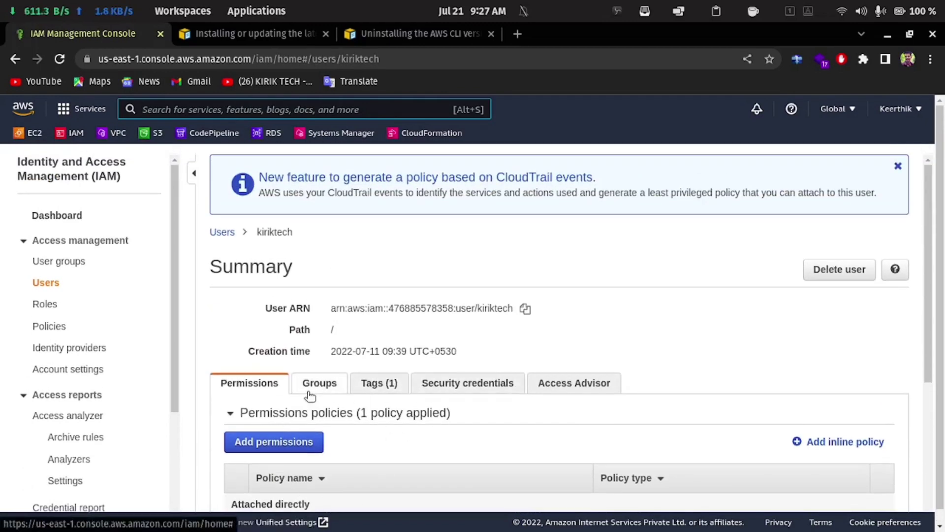
scroll(308, 403, "down", 3)
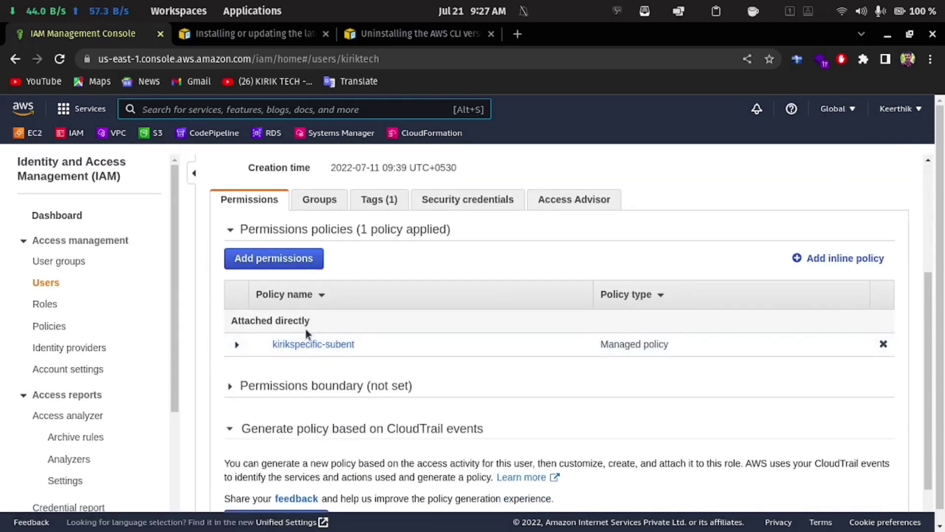
scroll(395, 353, "up", 3)
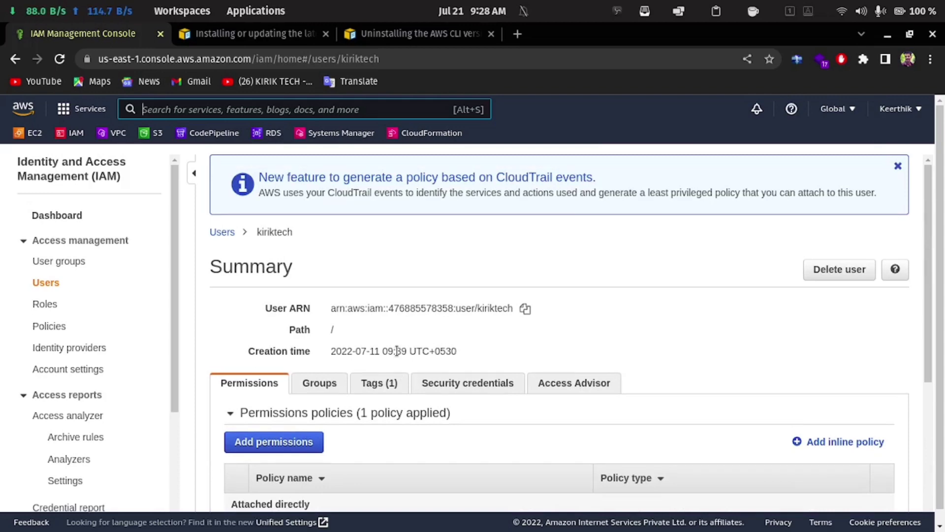
scroll(397, 351, "down", 3)
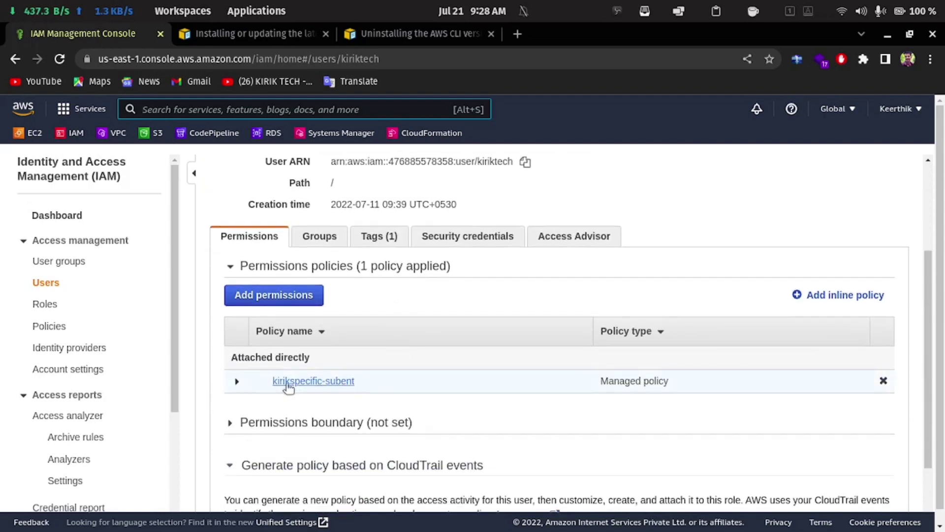
left_click(883, 381)
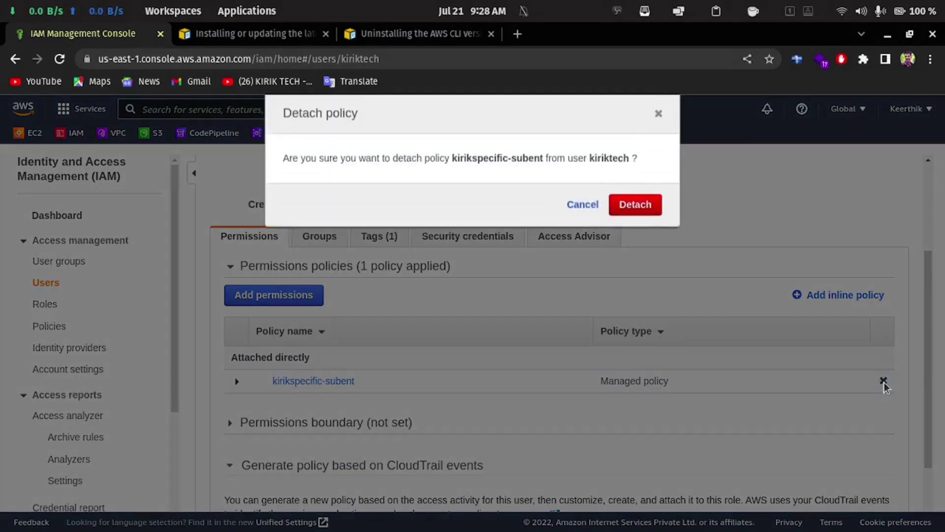
left_click(637, 216)
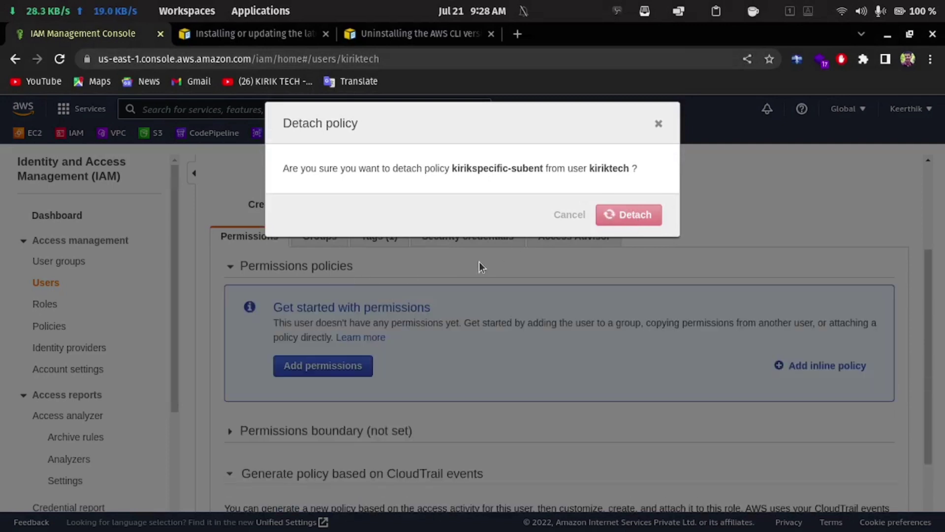
left_click(659, 123)
Open the admin-users user group and add the kiriktech user to it.
scroll(633, 150, "up", 3)
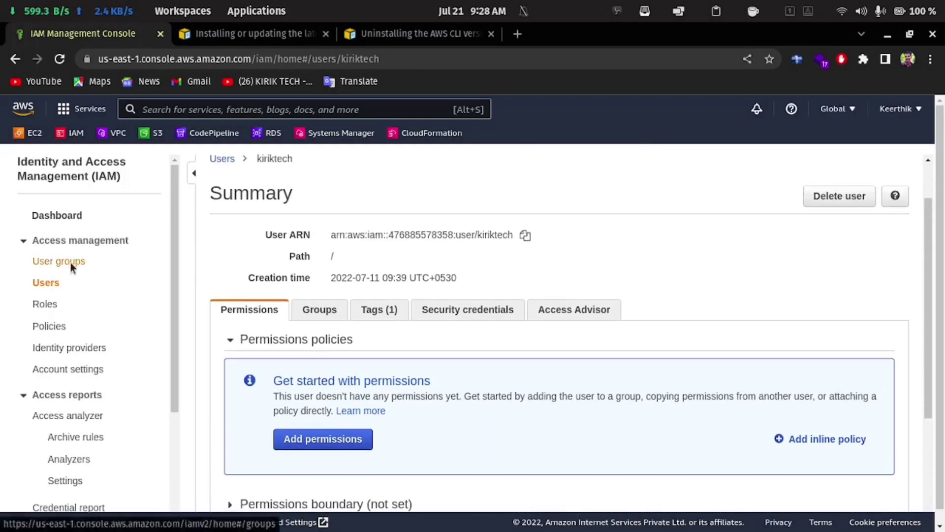
left_click(72, 264)
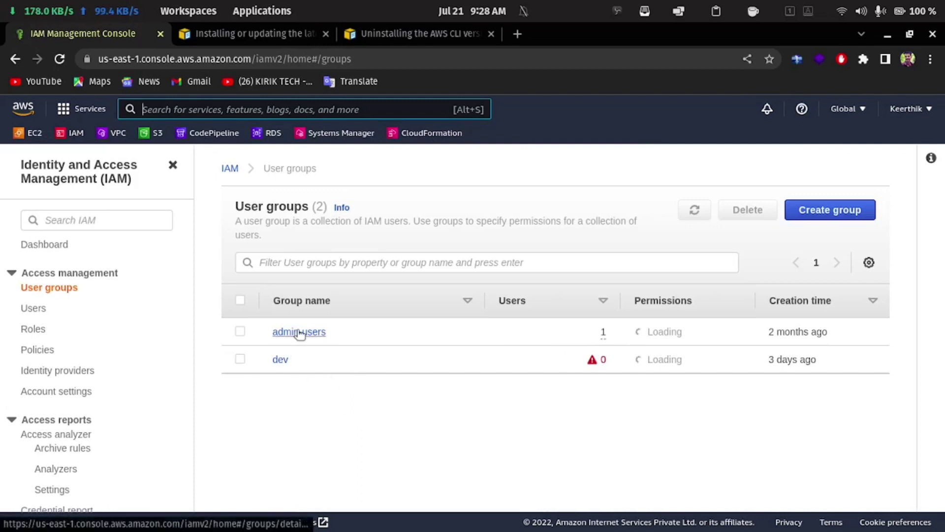
left_click(299, 332)
scroll(689, 344, "down", 2)
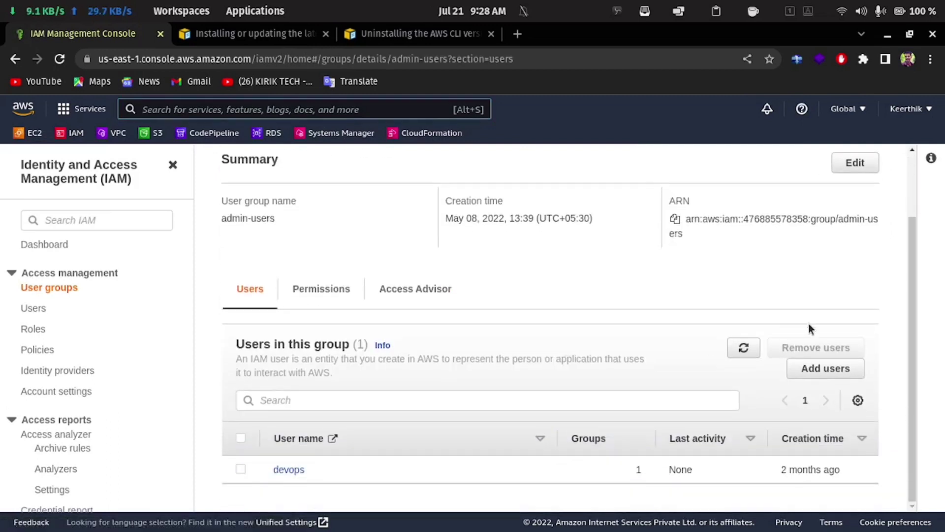
left_click(821, 366)
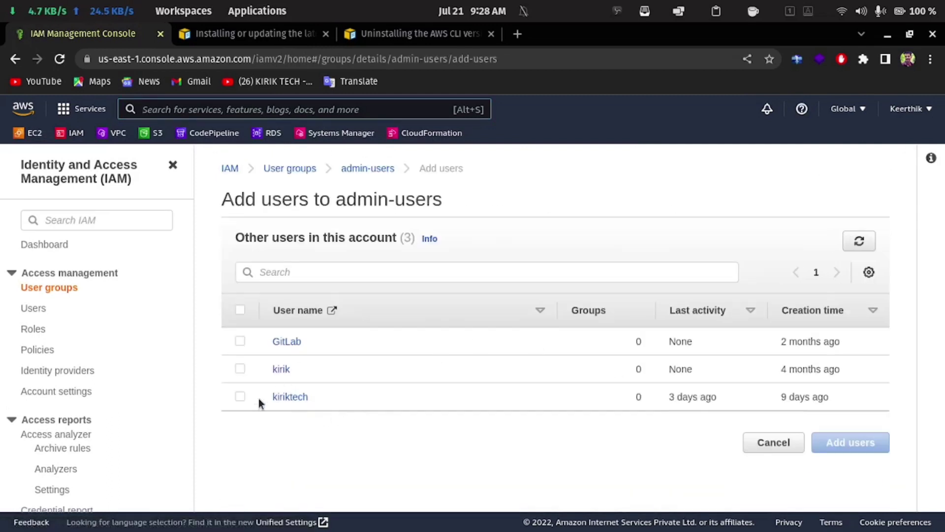
left_click(239, 397)
left_click(827, 443)
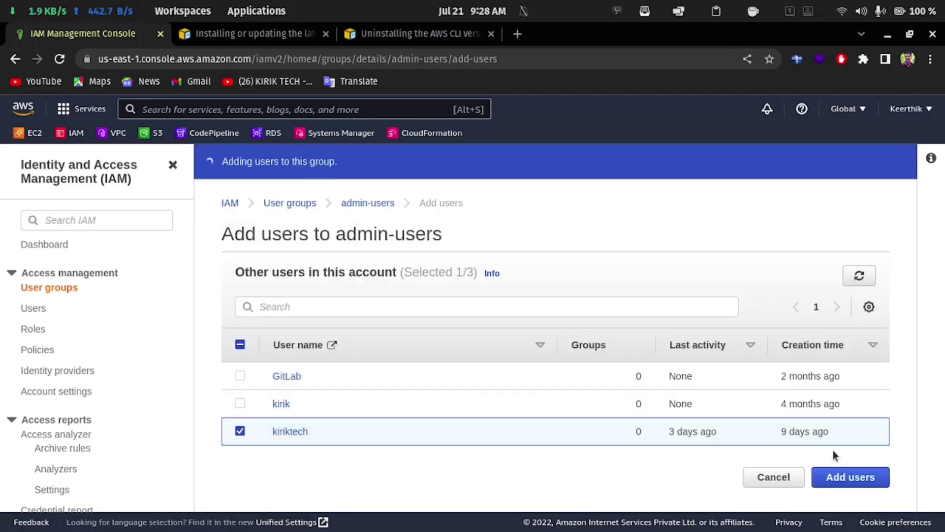
Review the permissions policies attached to the admin-users group.
scroll(517, 317, "down", 2)
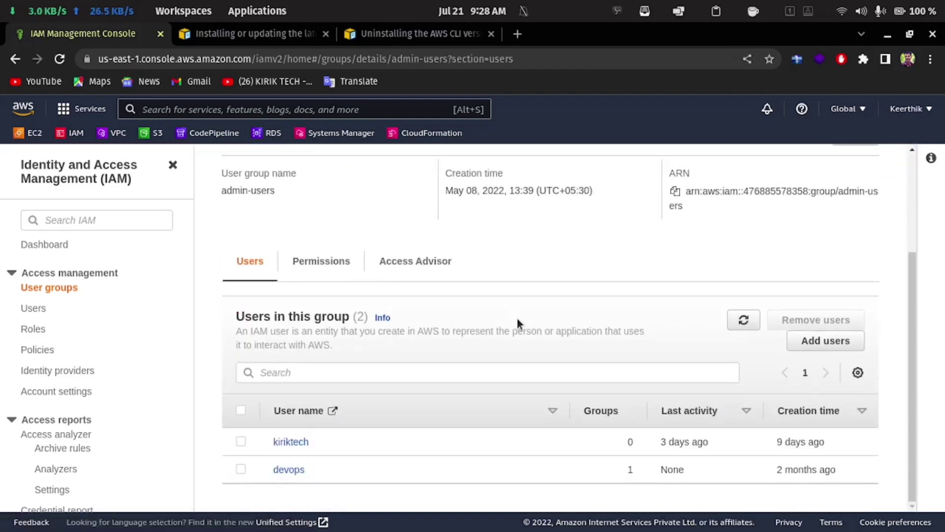
left_click(339, 262)
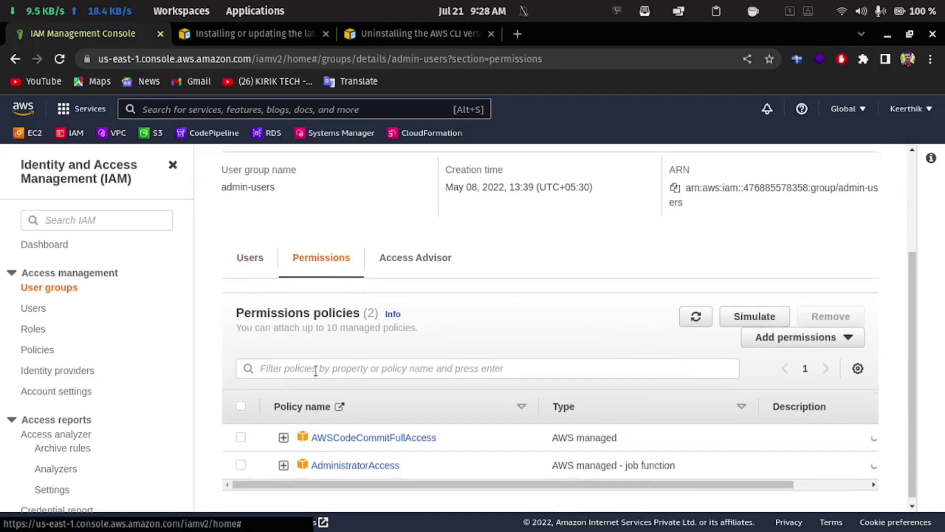
scroll(395, 447, "down", 1)
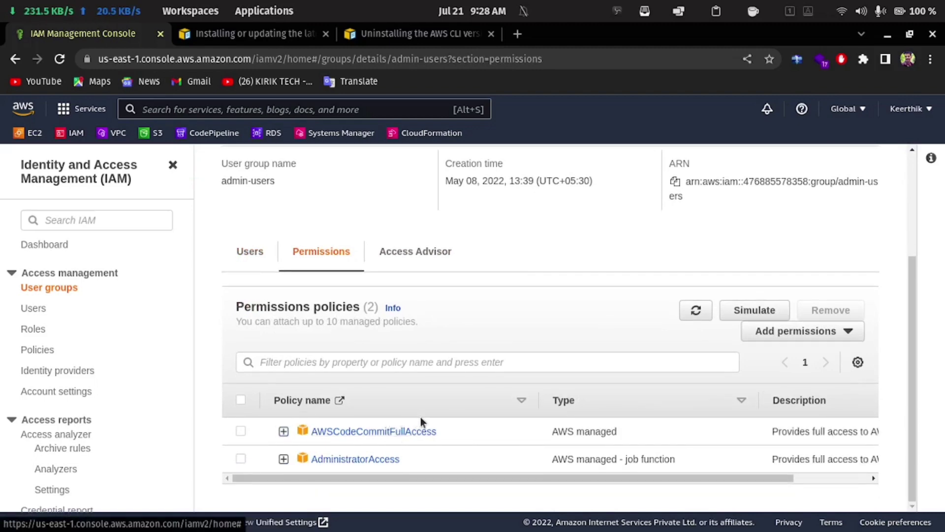
Open the kiriktech user's details from the users list and go to the access keys in its security credentials.
left_click(33, 309)
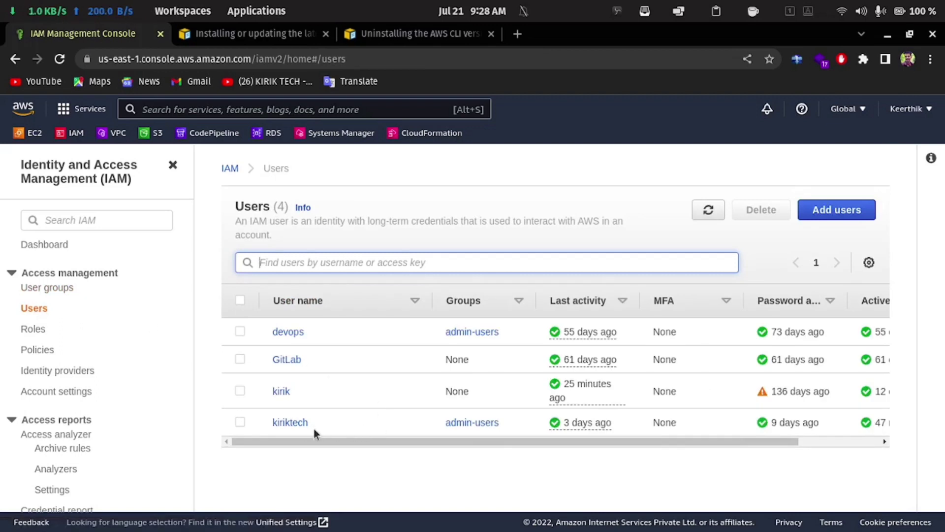
left_click(297, 422)
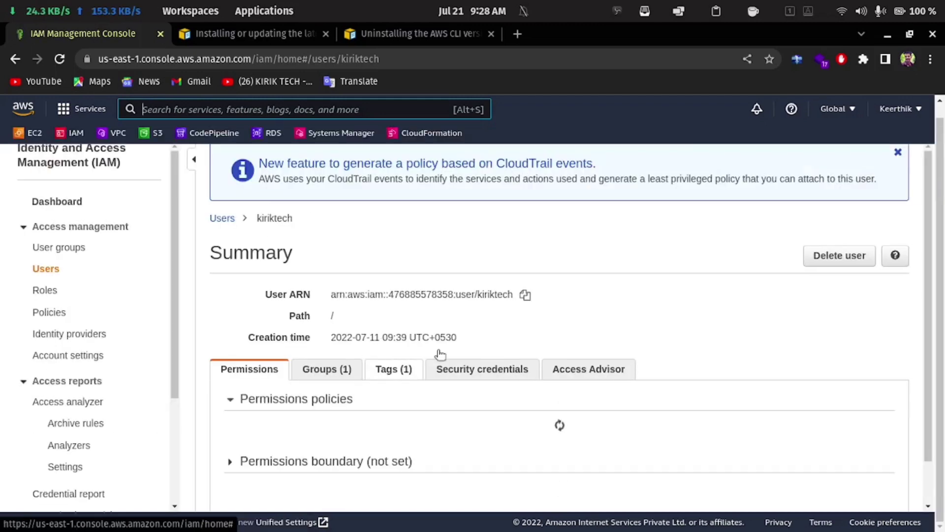
scroll(561, 325, "down", 2)
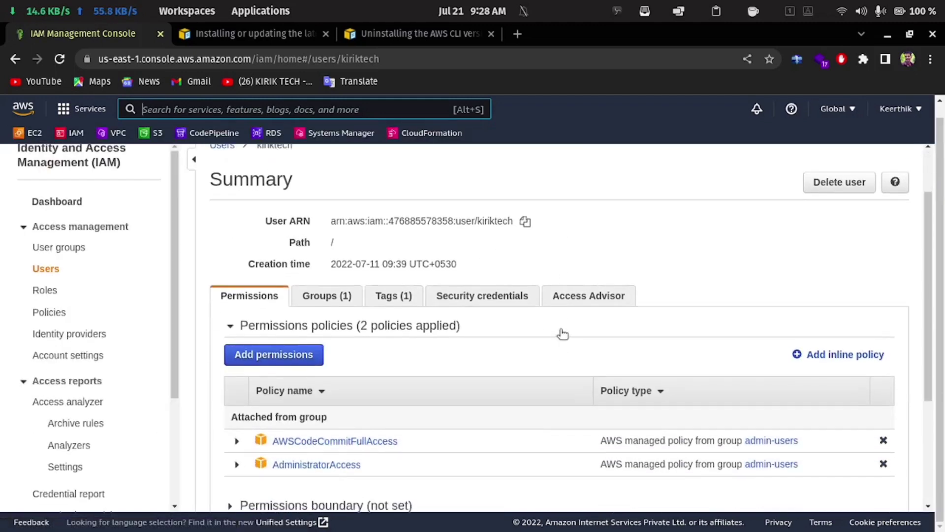
left_click(507, 295)
scroll(505, 296, "down", 7)
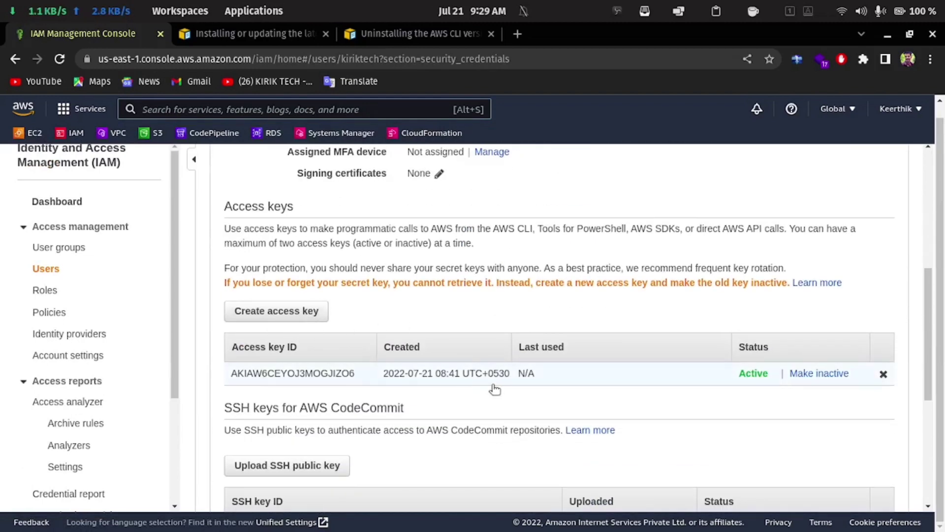
Deactivate and delete the kiriktech user's existing access key, pasting its access key ID to confirm the deletion.
left_click(884, 375)
left_click(335, 394)
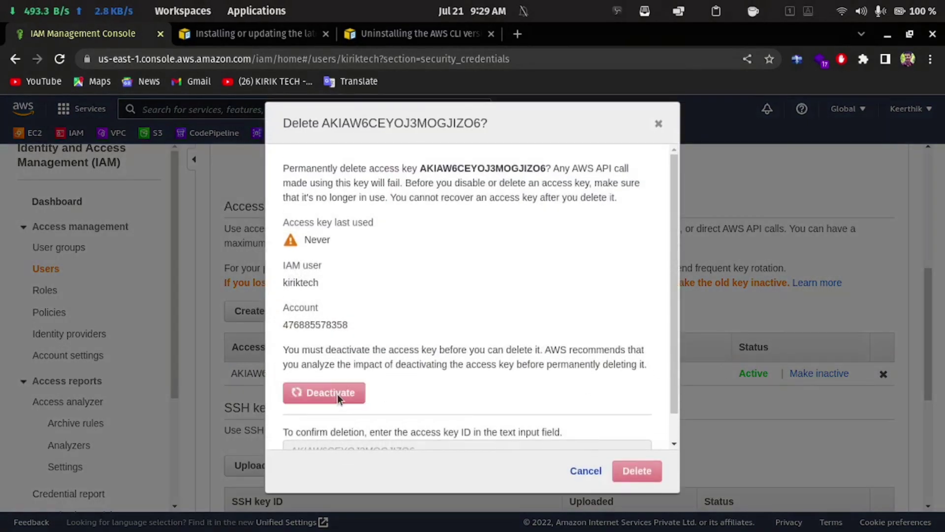
scroll(348, 391, "down", 1)
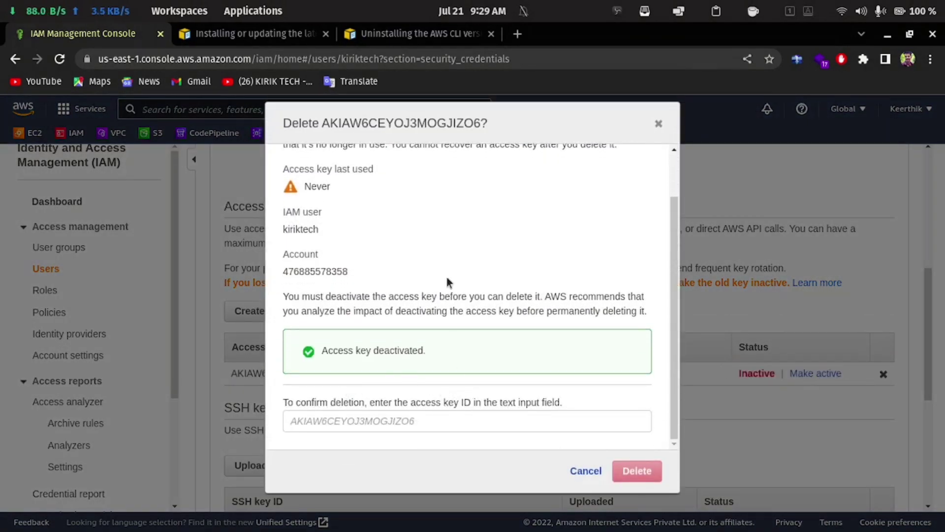
scroll(447, 282, "up", 1)
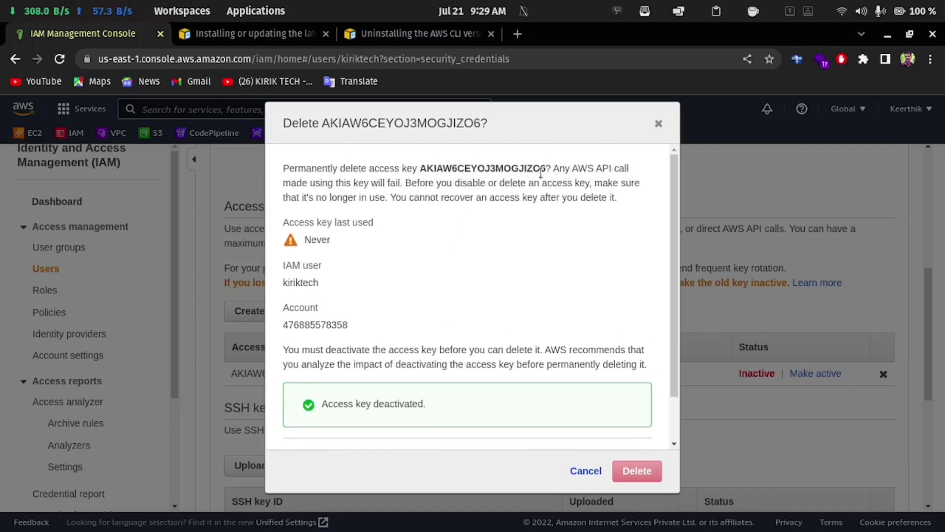
left_click_drag(546, 170, 422, 162)
key("ctrl+c")
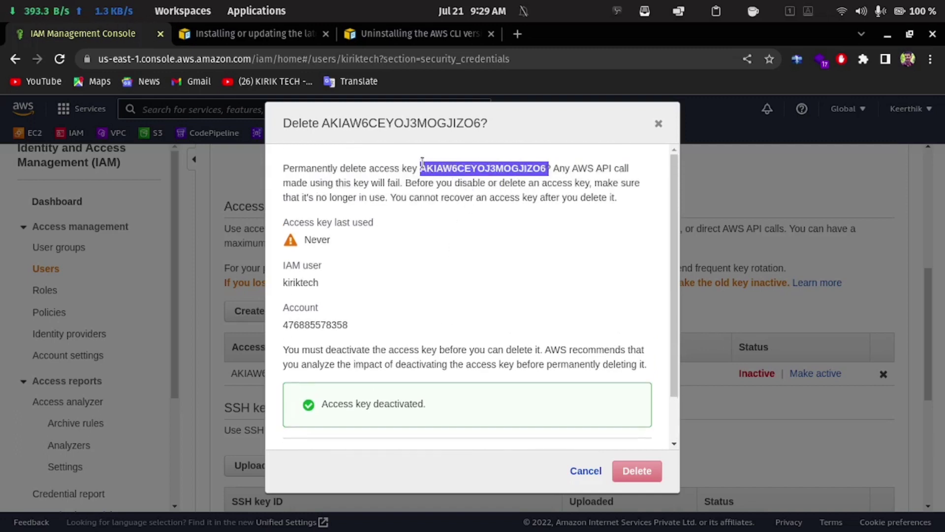
scroll(468, 304, "down", 2)
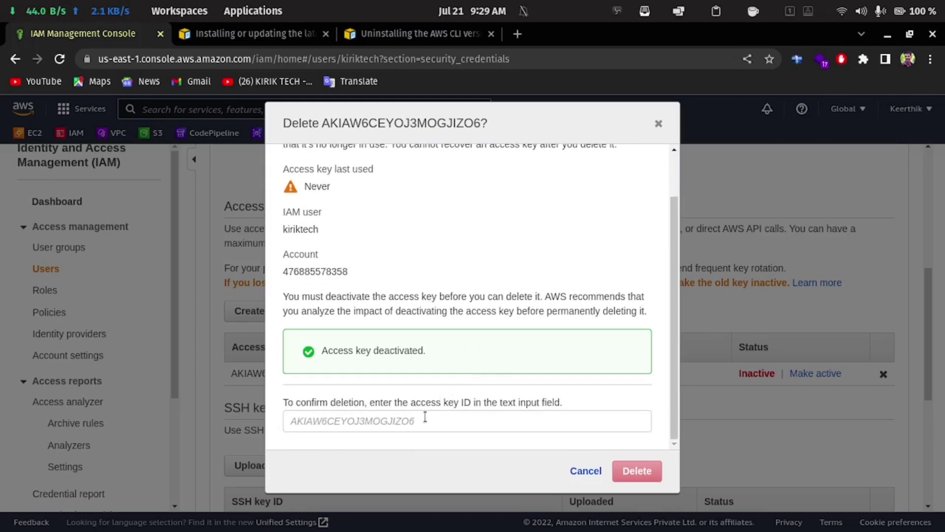
left_click(428, 420)
key("ctrl+v")
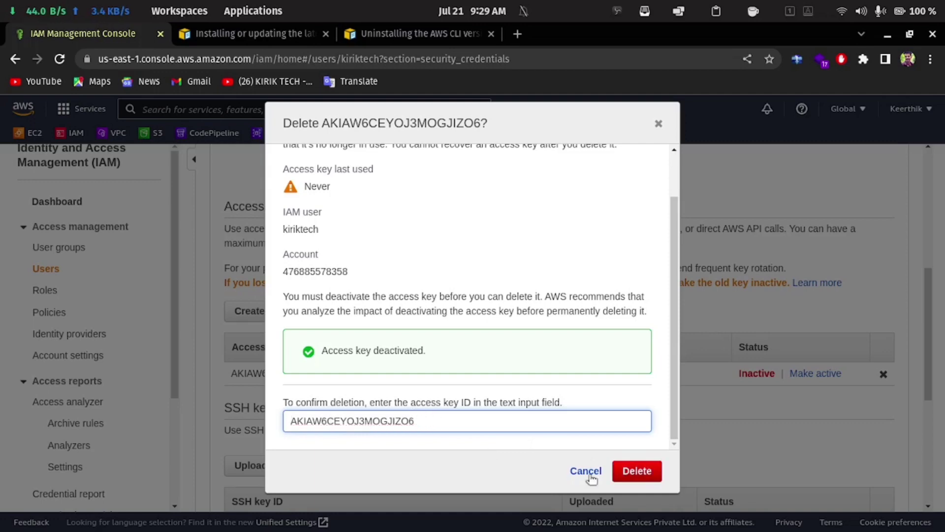
left_click(631, 471)
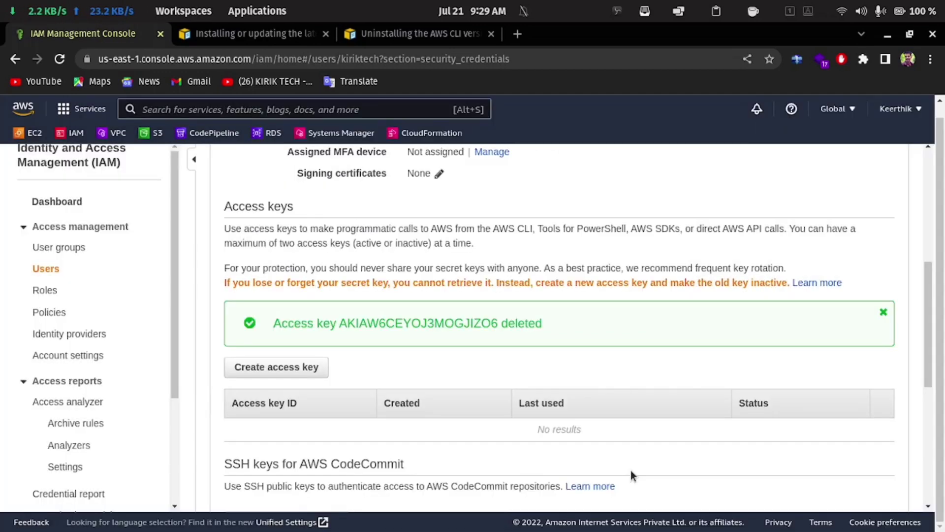
Create a new access key for kiriktech and save its credentials as kiriktech_accessKeys.csv in the Downloads folder.
scroll(669, 419, "down", 3)
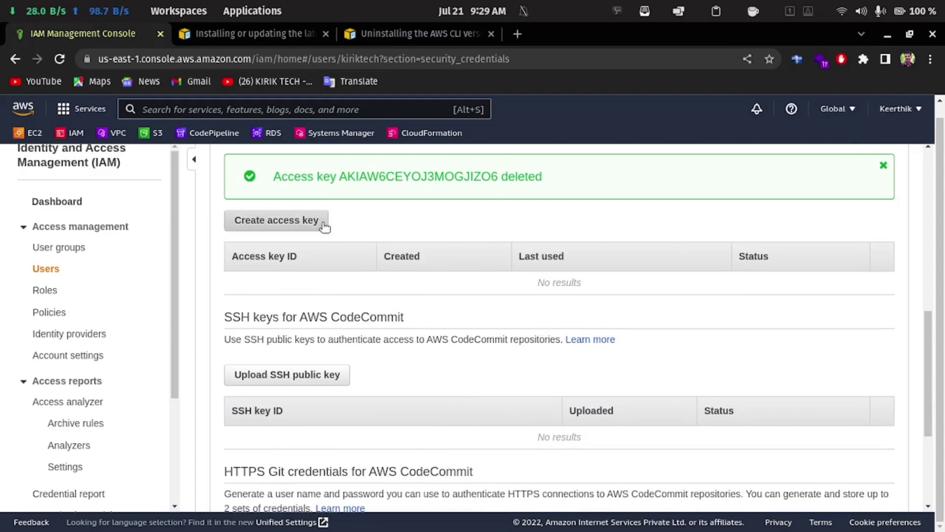
left_click(310, 293)
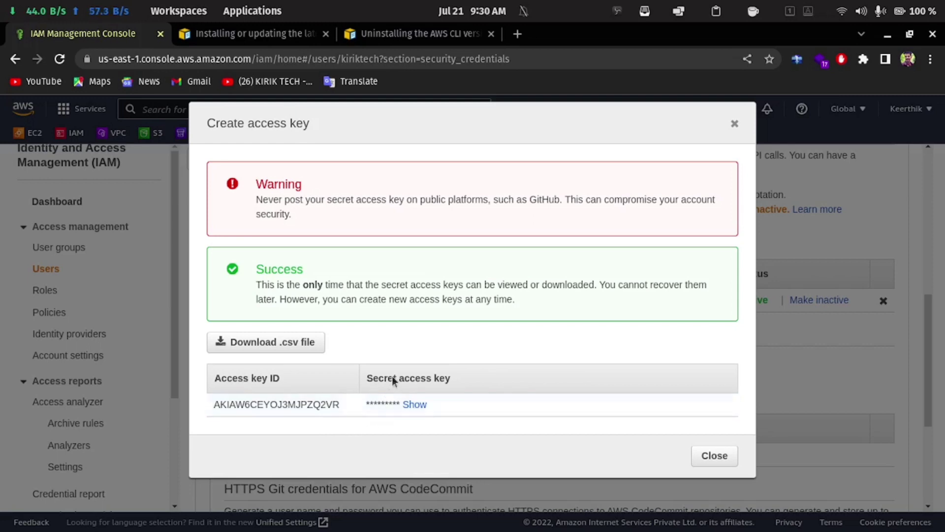
left_click(267, 347)
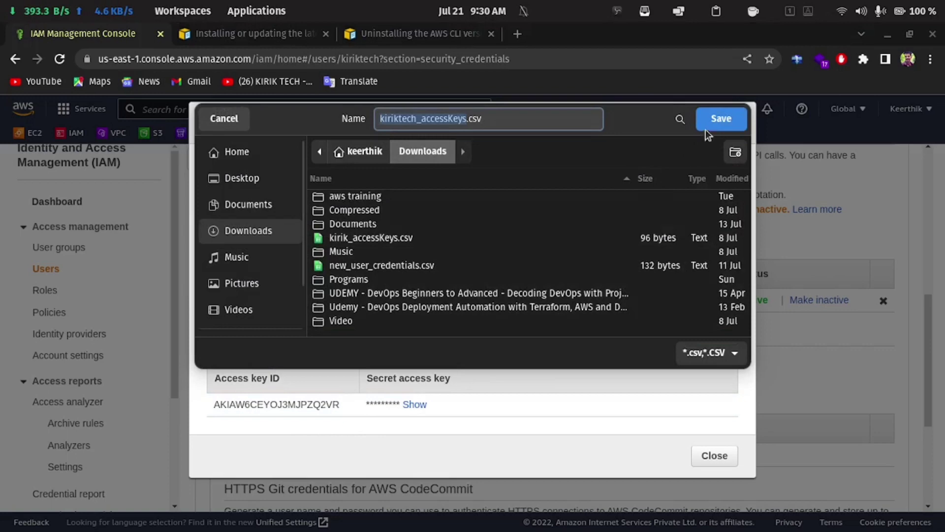
left_click(709, 127)
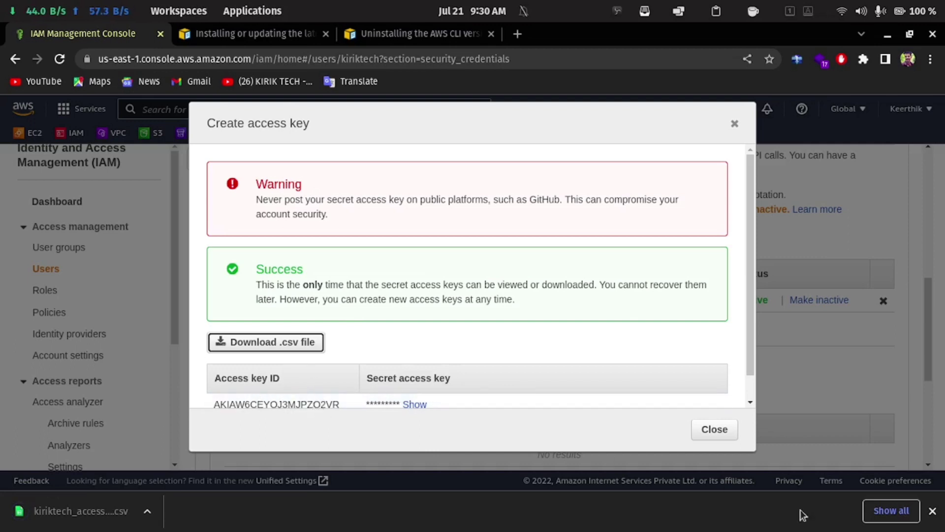
left_click(932, 512)
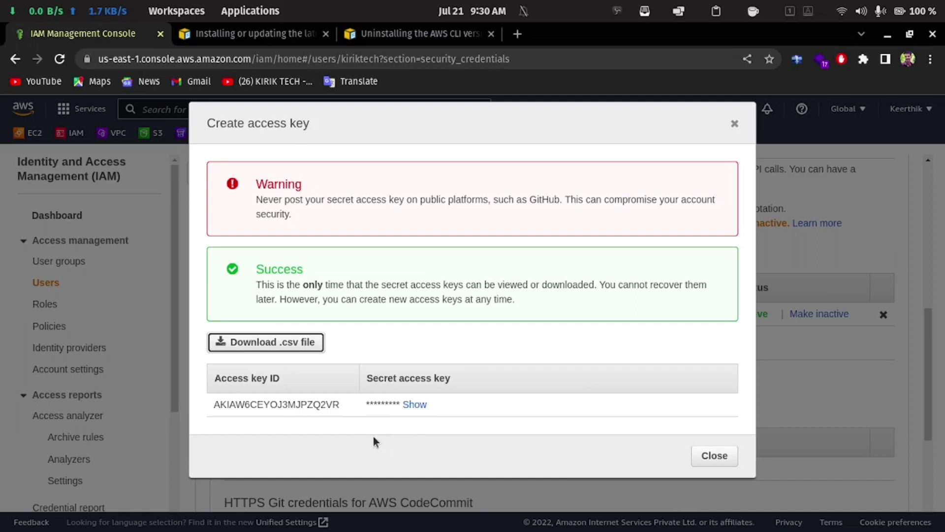
Switch to the Tilix terminal and enlarge its text by two zoom levels.
mouse_move(334, 530)
left_click(313, 515)
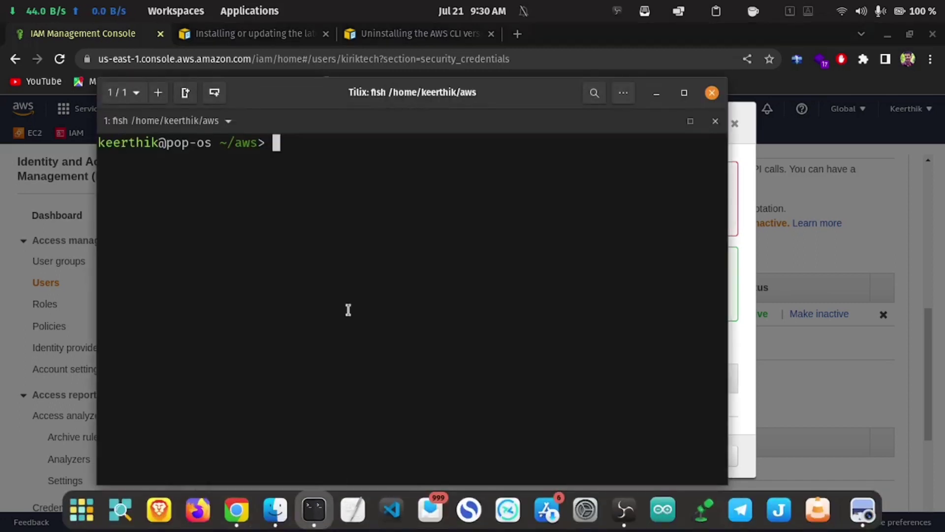
key("ctrl+plus")
key("ctrl+plus")
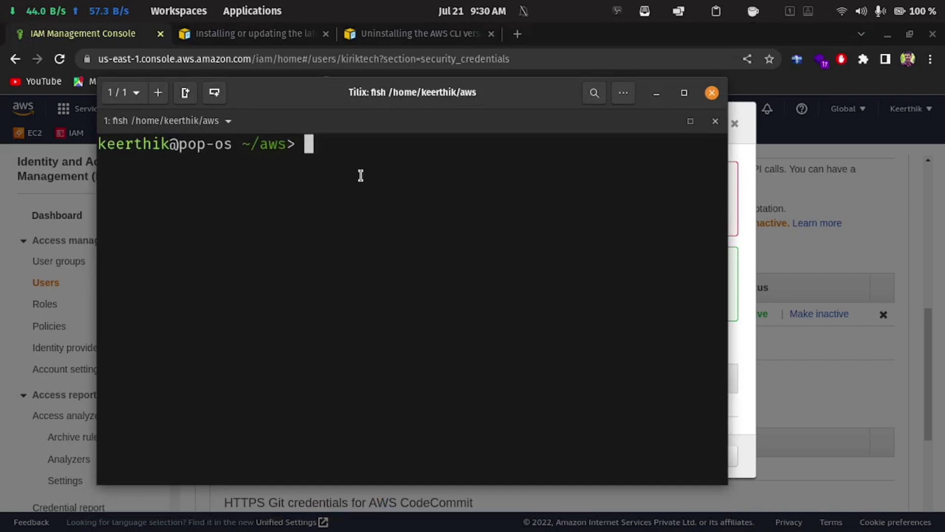
Return to the home directory with cd and clear the terminal screen.
type("cd")
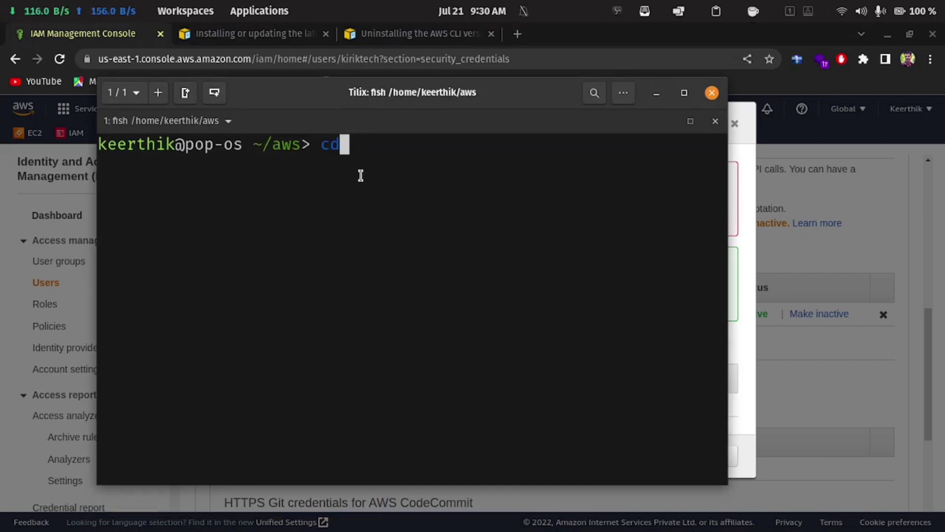
key("Return")
type("\\")
key("BackSpace")
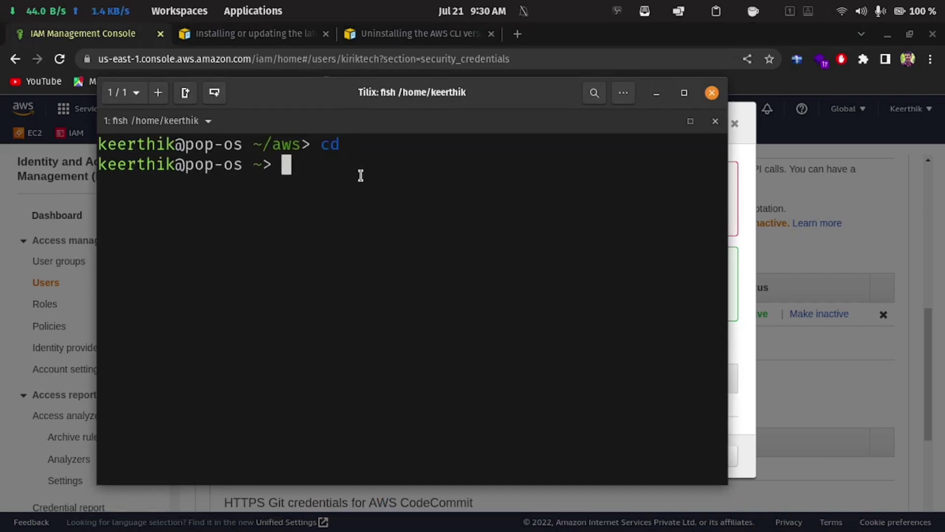
type("clear")
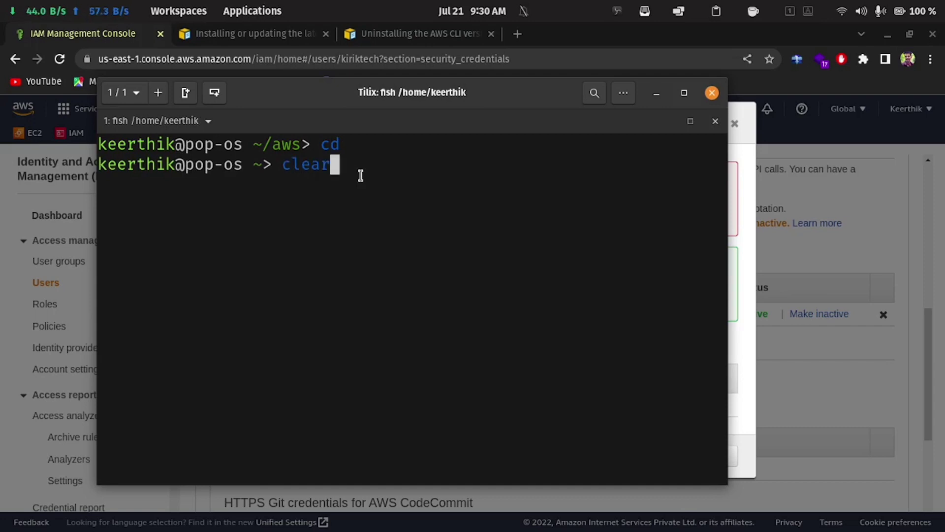
key("Return")
Run aws configure to start setting up the AWS CLI credentials.
type("aws")
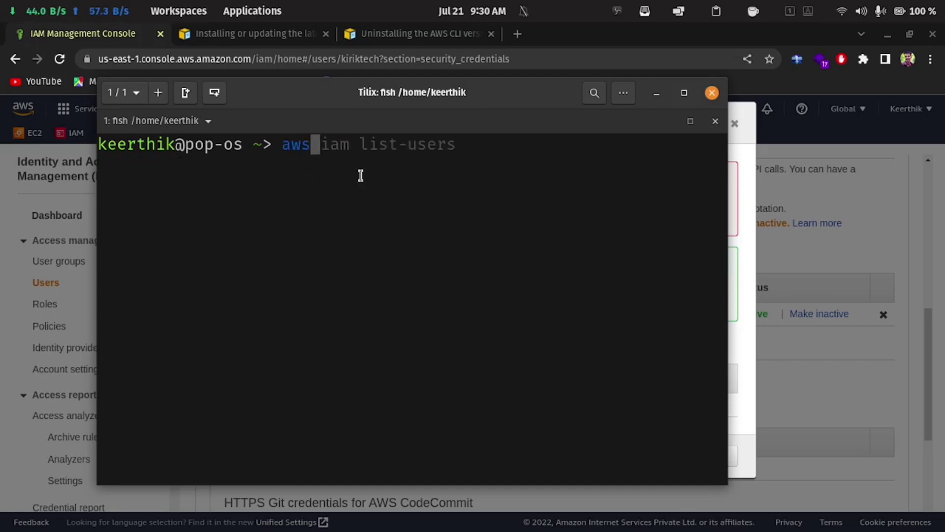
type(" configure")
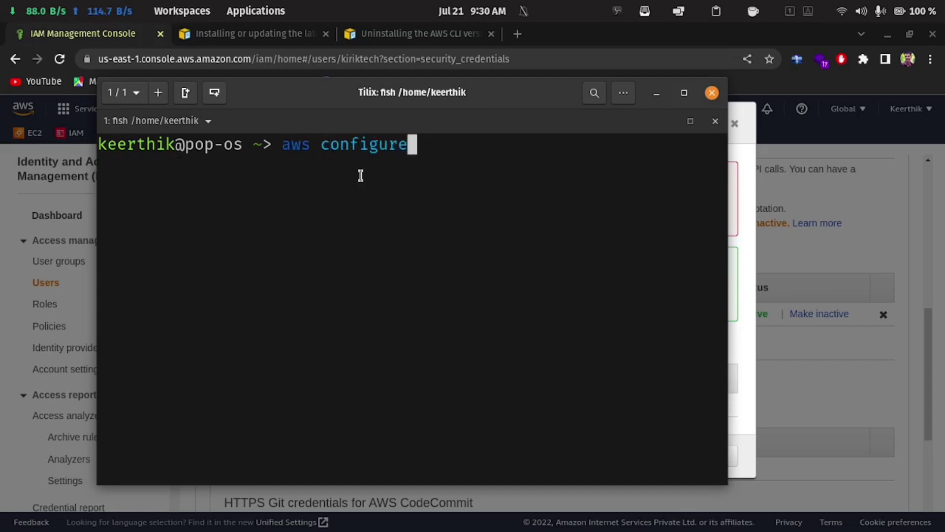
key("Return")
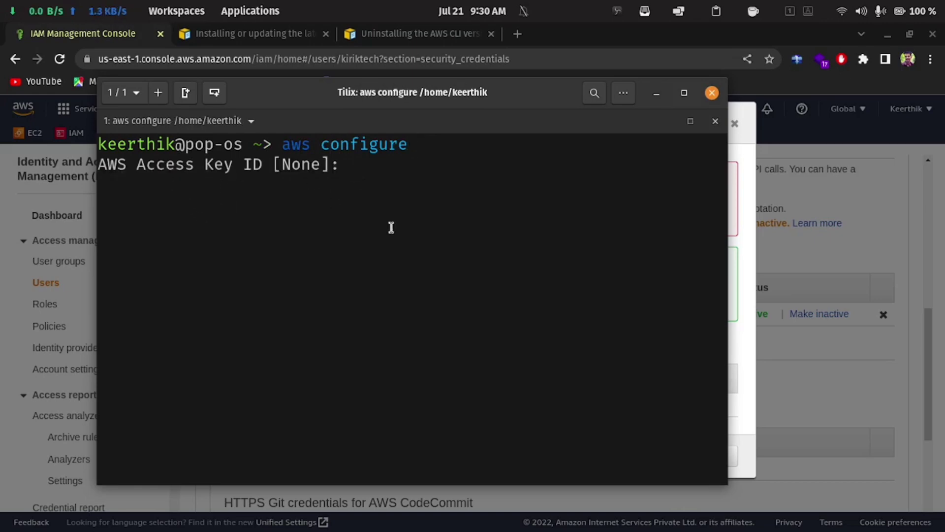
Copy kiriktech's new access key ID from the IAM console and submit it at the AWS Access Key ID prompt in Tilix.
left_click(820, 377)
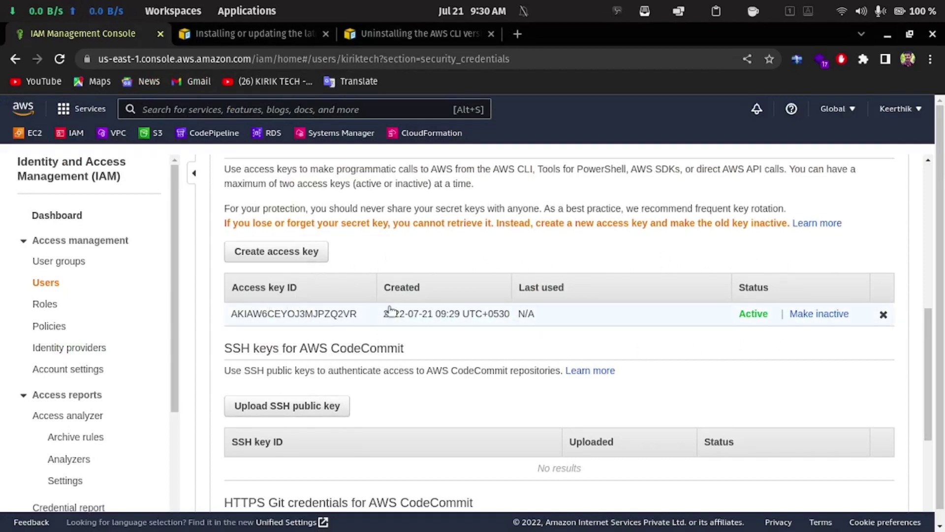
left_click_drag(360, 317, 216, 315)
key("ctrl+c")
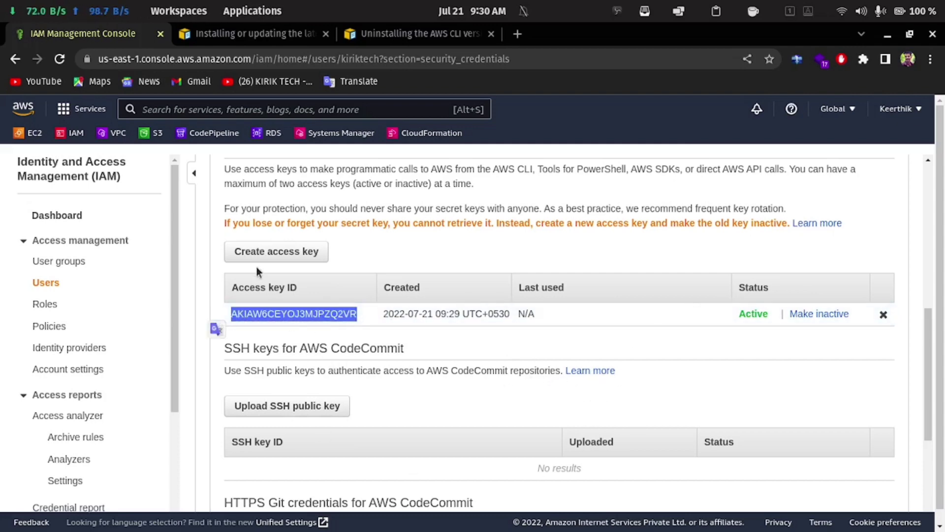
mouse_move(428, 524)
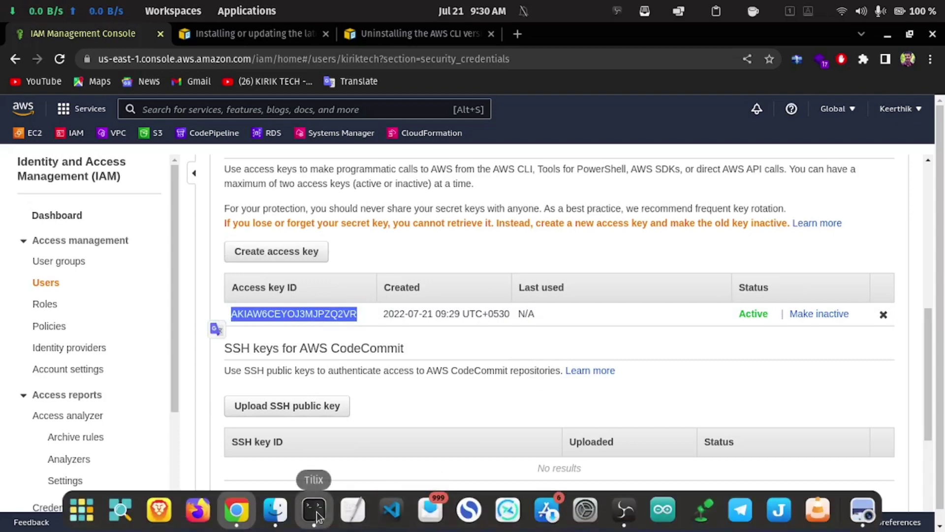
left_click(315, 511)
right_click(467, 293)
left_click(466, 376)
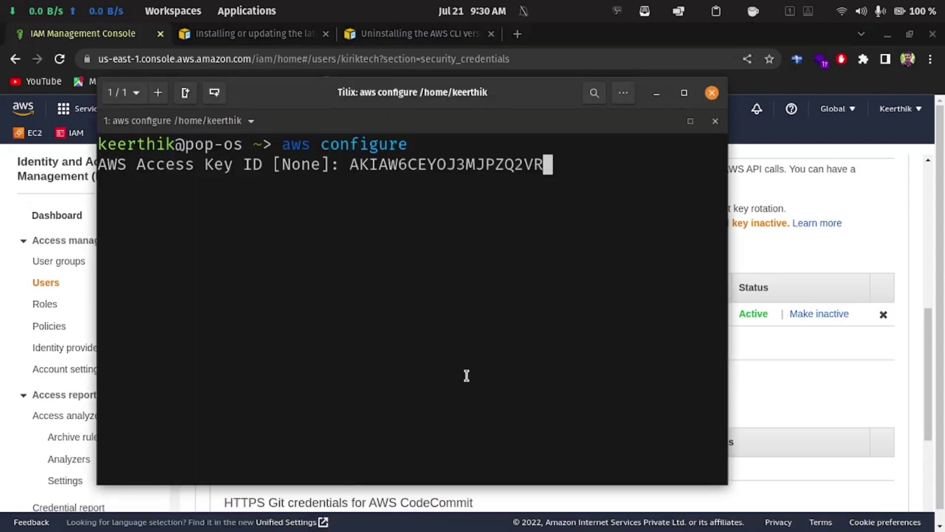
key("Return")
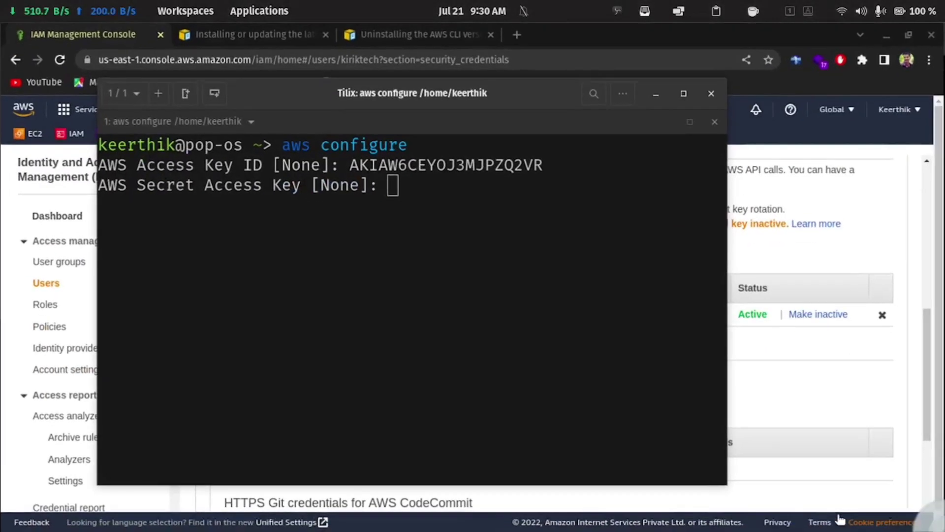
Switch to the Files app and open kiriktech_accessKeys.csv from the Downloads folder.
left_click(779, 419)
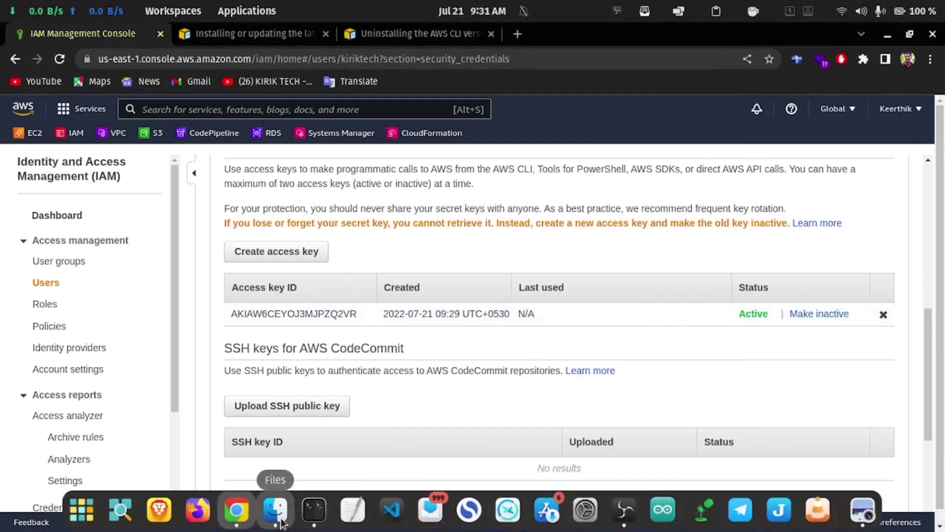
left_click(276, 510)
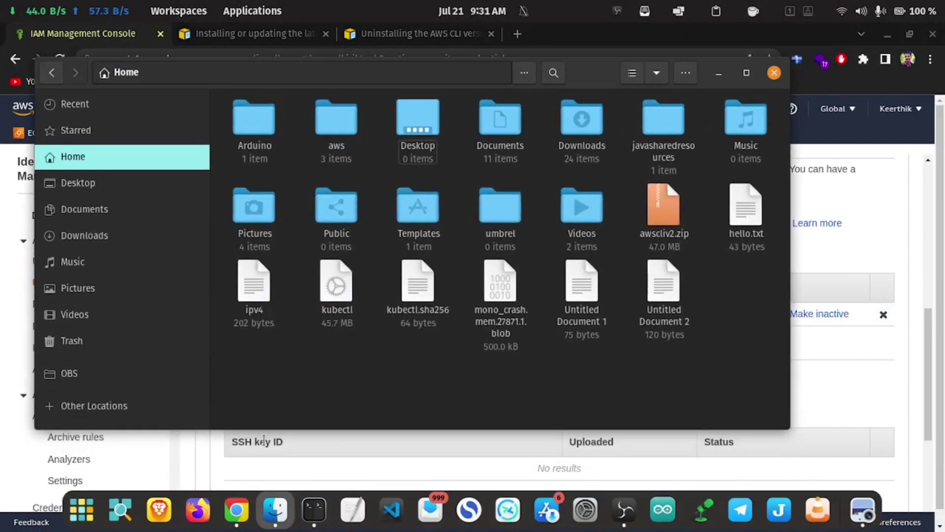
left_click(117, 235)
scroll(614, 193, "down", 3)
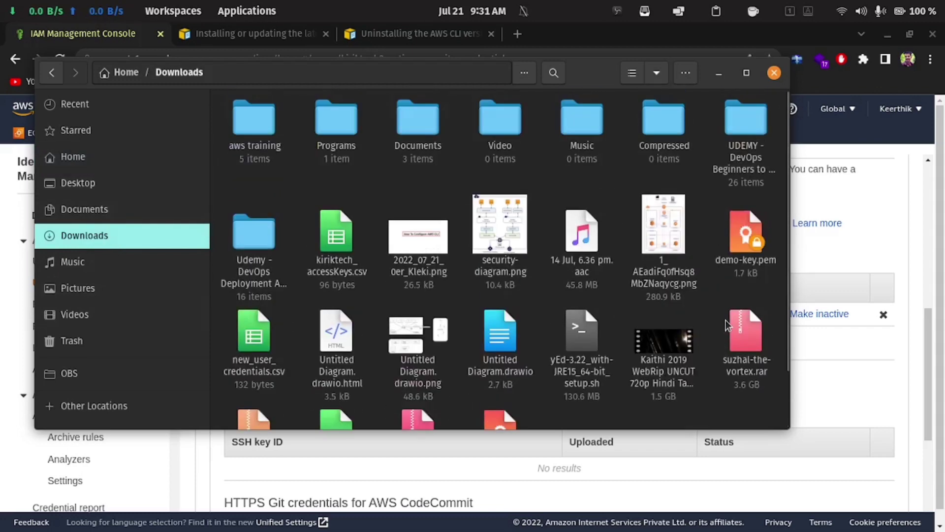
scroll(726, 320, "up", 3)
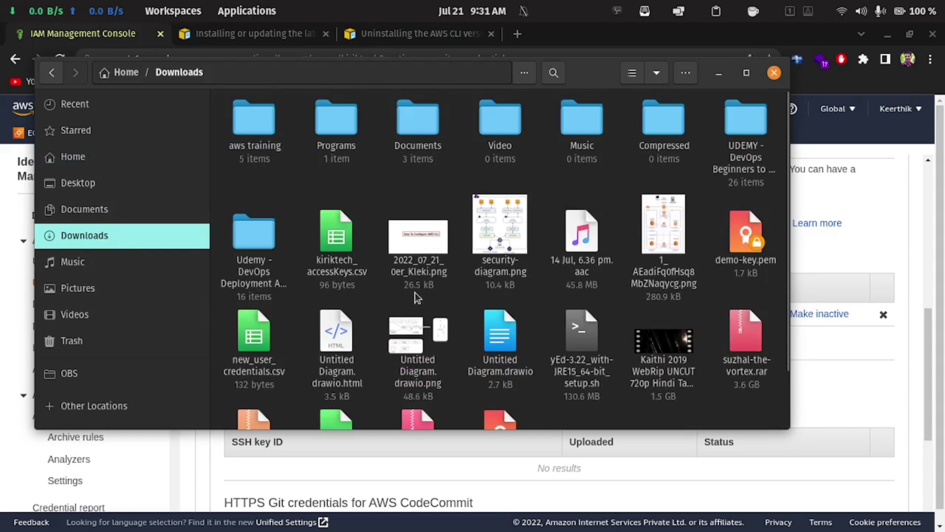
double_click(350, 259)
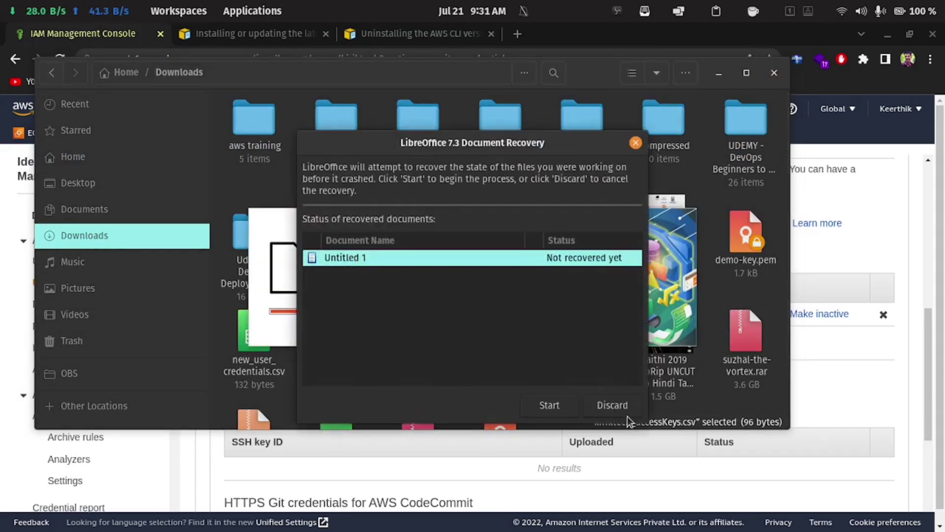
Complete LibreOffice's recovery of Untitled 1 and import kiriktech_accessKeys.csv with the preset text import options.
left_click(568, 409)
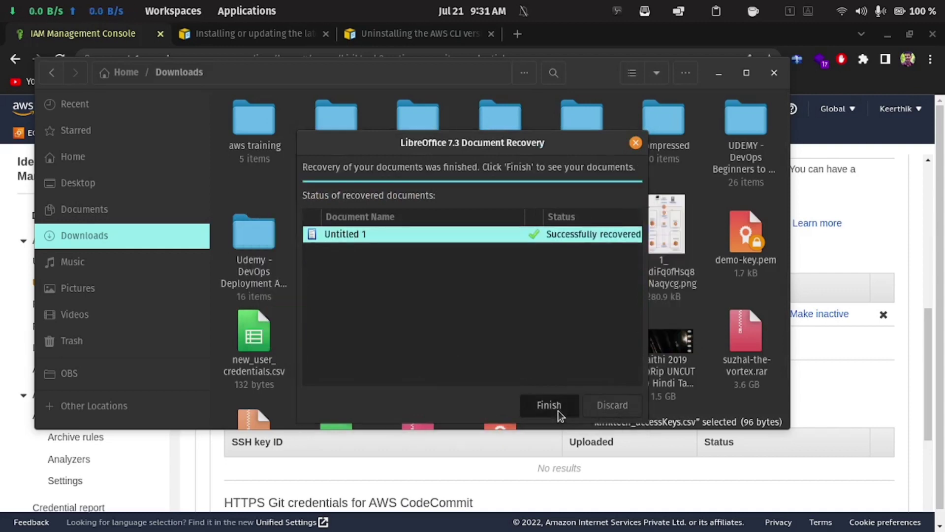
left_click(557, 410)
left_click(495, 394)
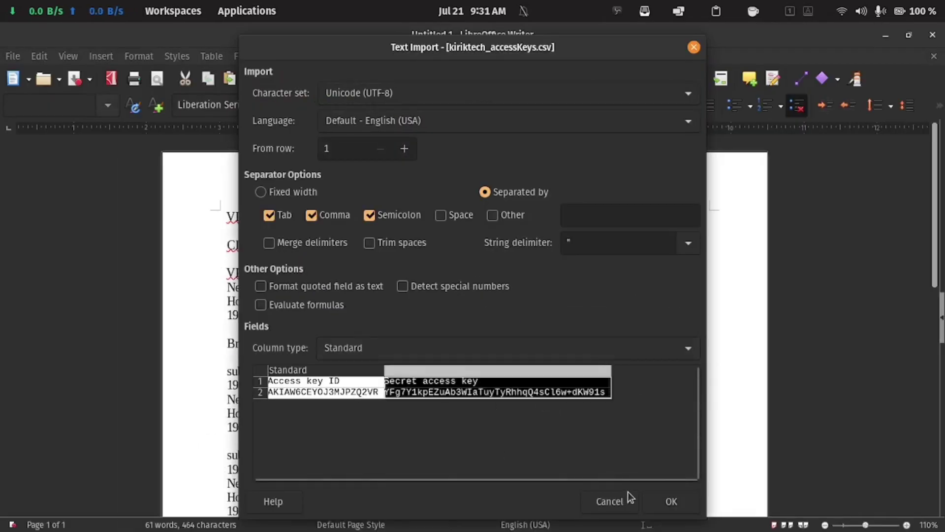
left_click(669, 500)
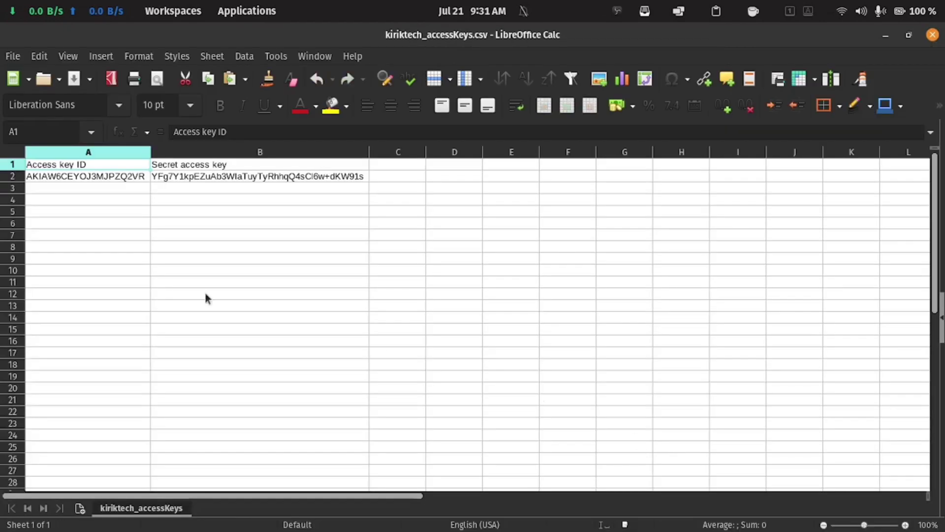
Copy the full secret access key from cell B2 of the access keys spreadsheet.
left_click(345, 176)
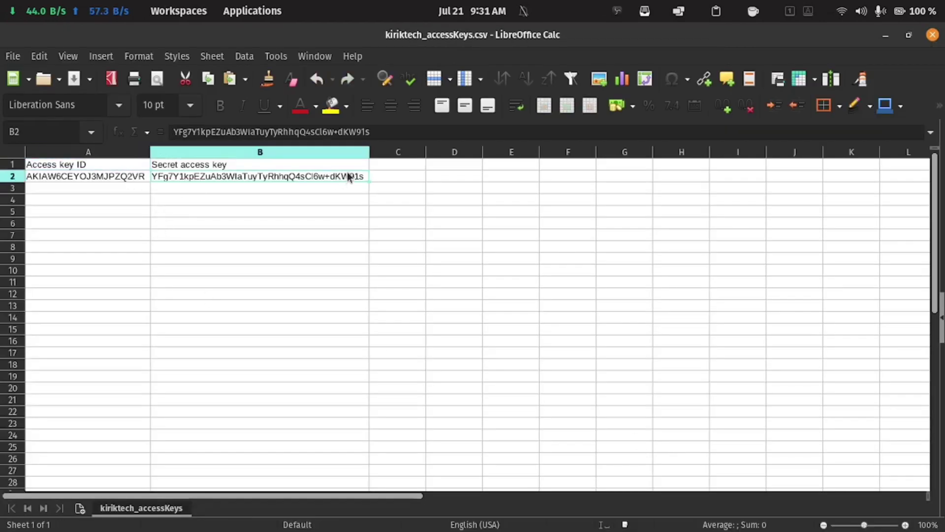
left_click_drag(377, 132, 170, 134)
key("ctrl+c")
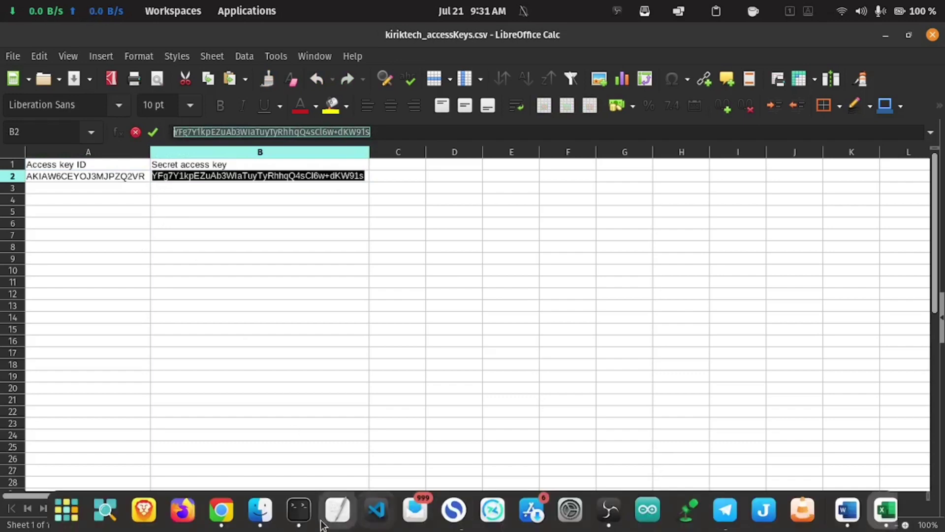
Minimize the open document and file windows, switch to Tilix, and submit the copied key at the AWS Secret Access Key prompt.
left_click(885, 36)
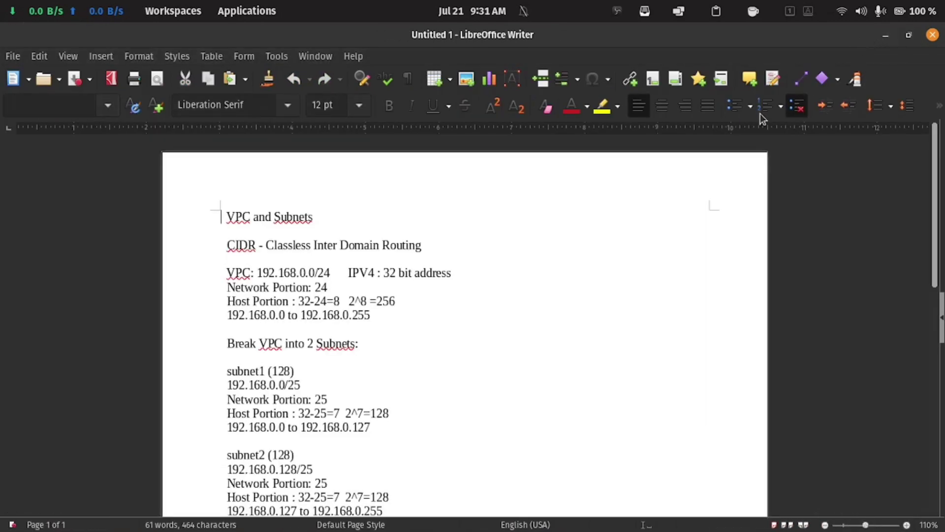
left_click(886, 35)
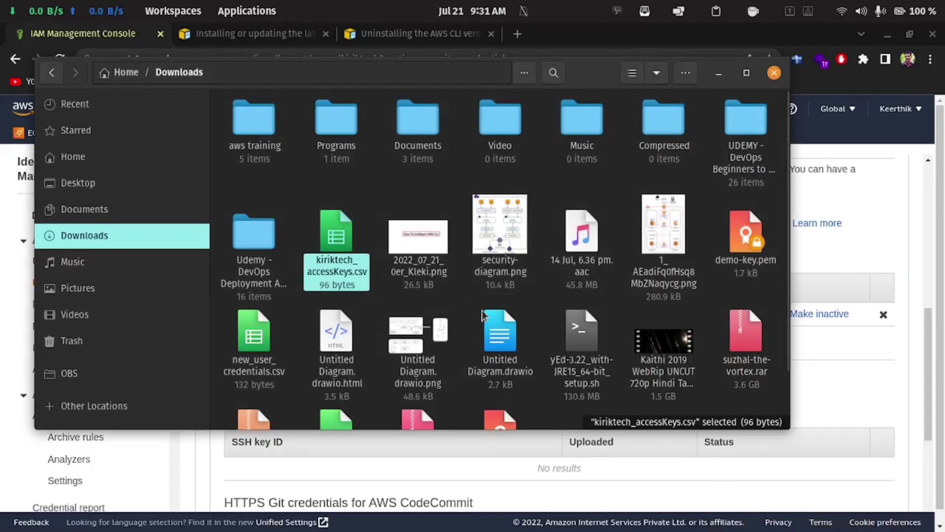
left_click(724, 75)
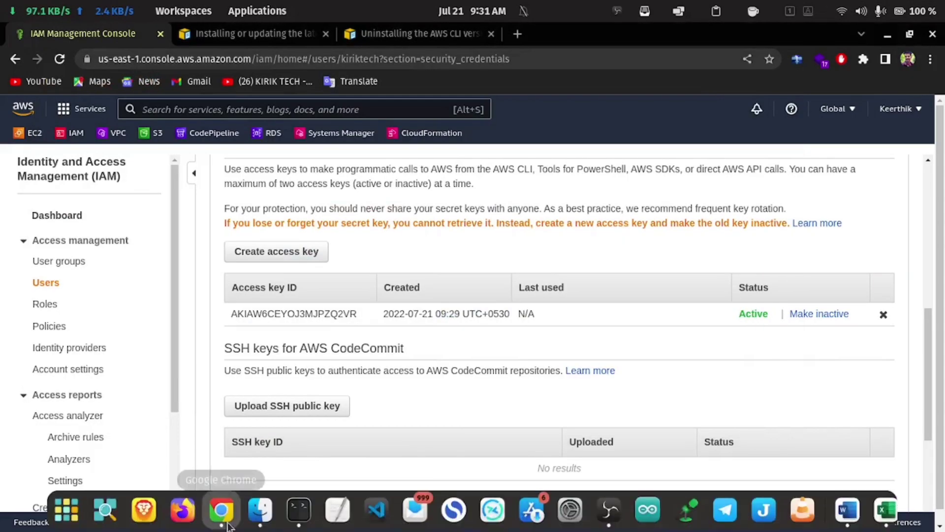
left_click(299, 524)
right_click(342, 277)
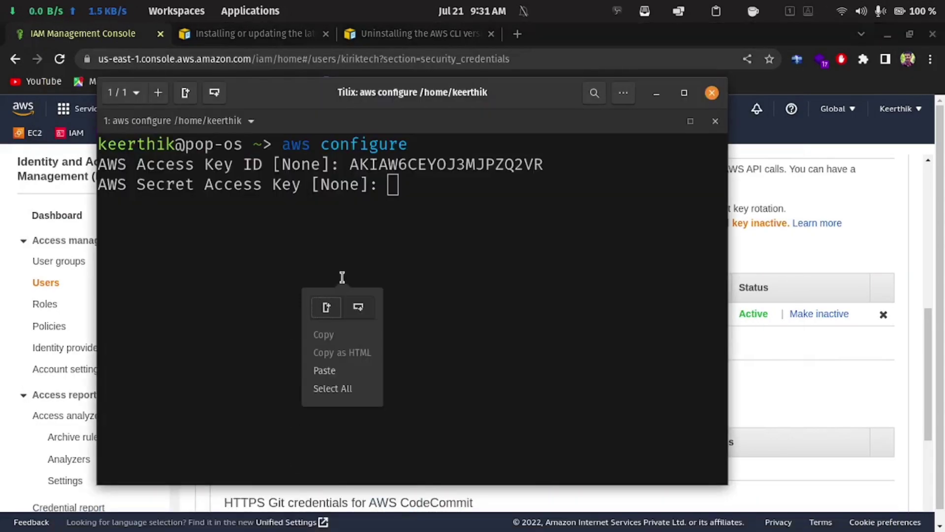
left_click(331, 374)
key("Return")
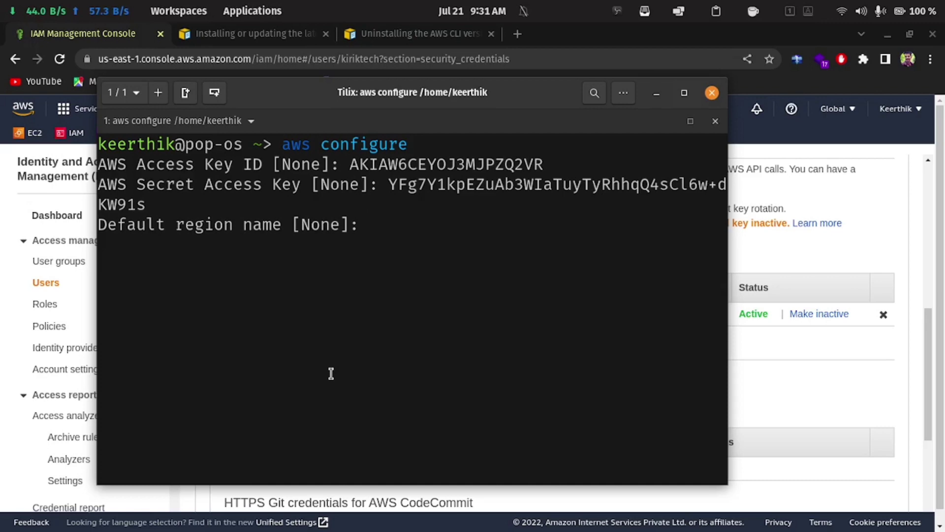
Enter ap-south-1 at the Default region name prompt without submitting it yet.
type("ap-")
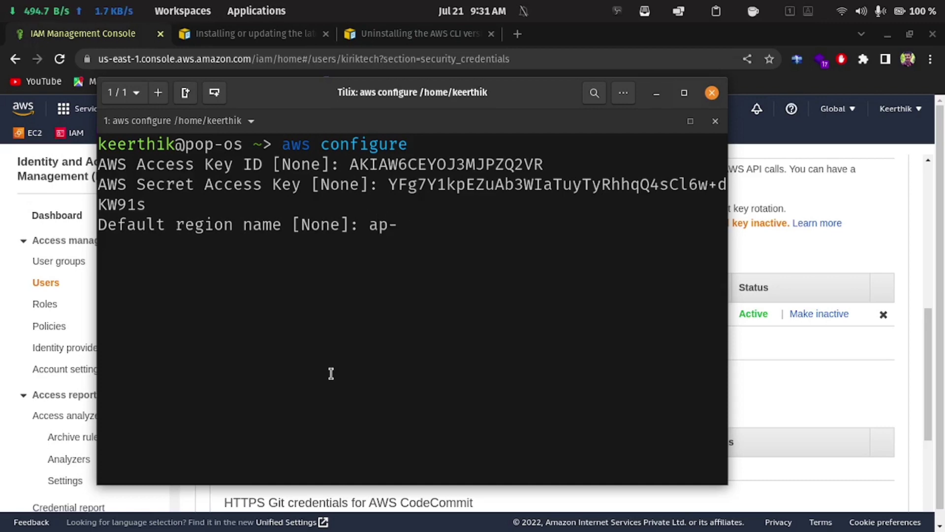
type("south-")
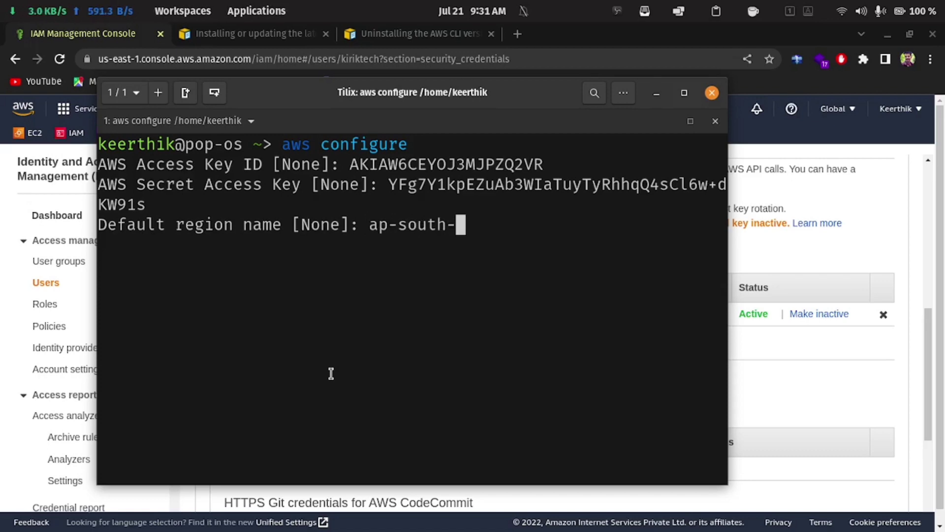
type("1")
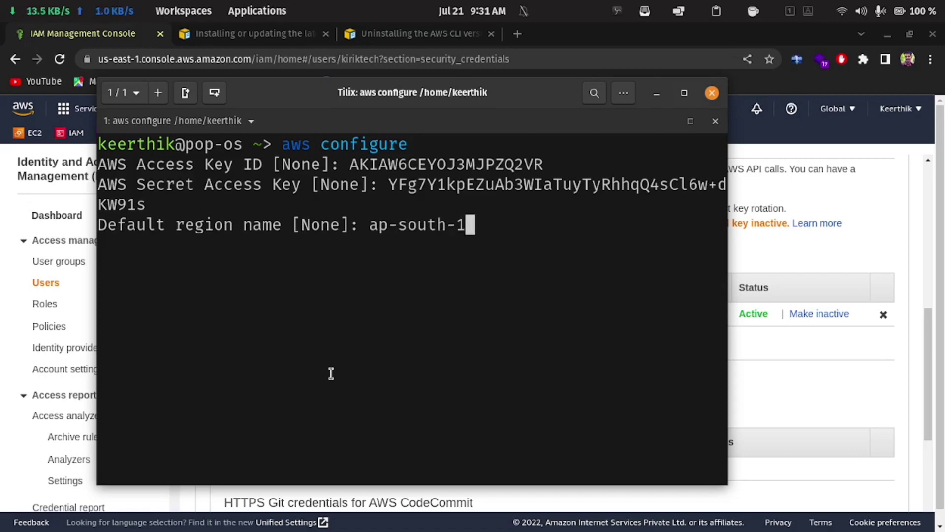
Open the EC2 console in a new Chrome tab and check the Mumbai region's code in the region list.
left_click(944, 210)
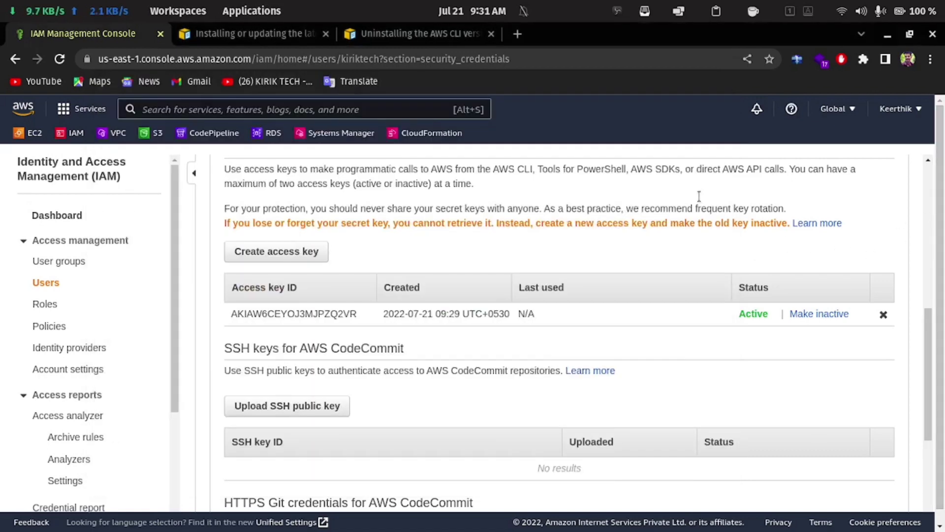
right_click(34, 134)
left_click(58, 149)
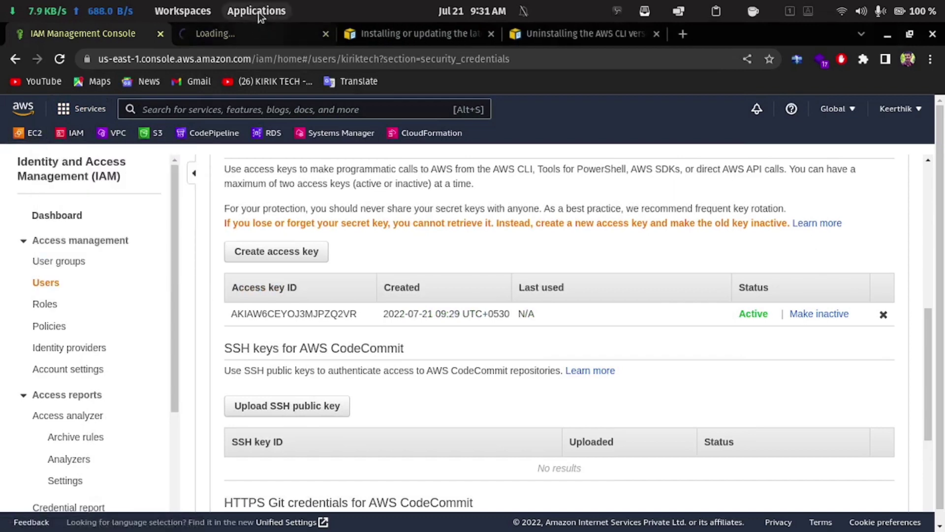
left_click(260, 32)
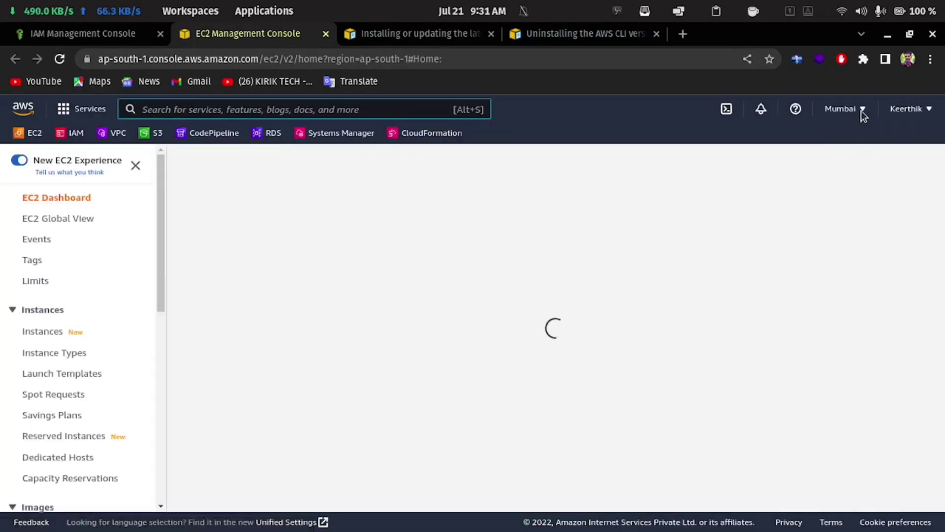
left_click(861, 111)
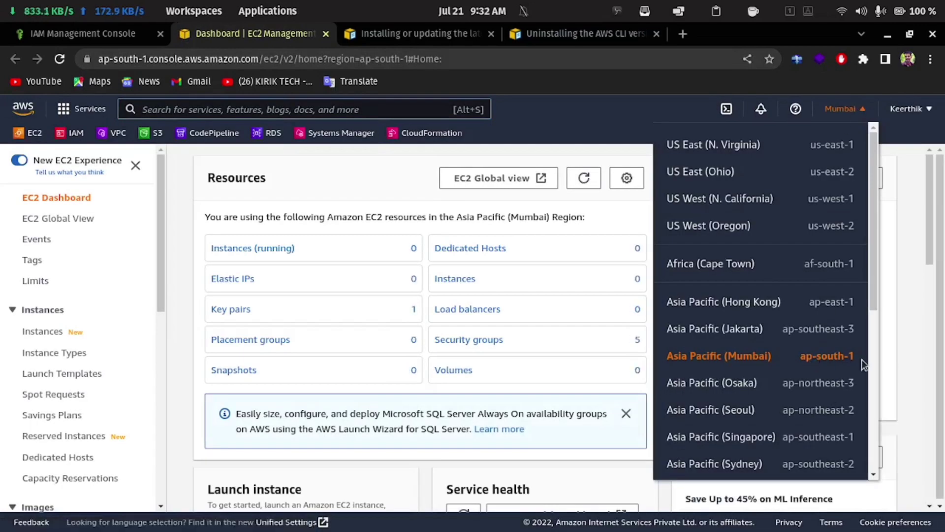
Return to Tilix, submit the entered region name, and leave the default output format blank to finish aws configure.
left_click(299, 509)
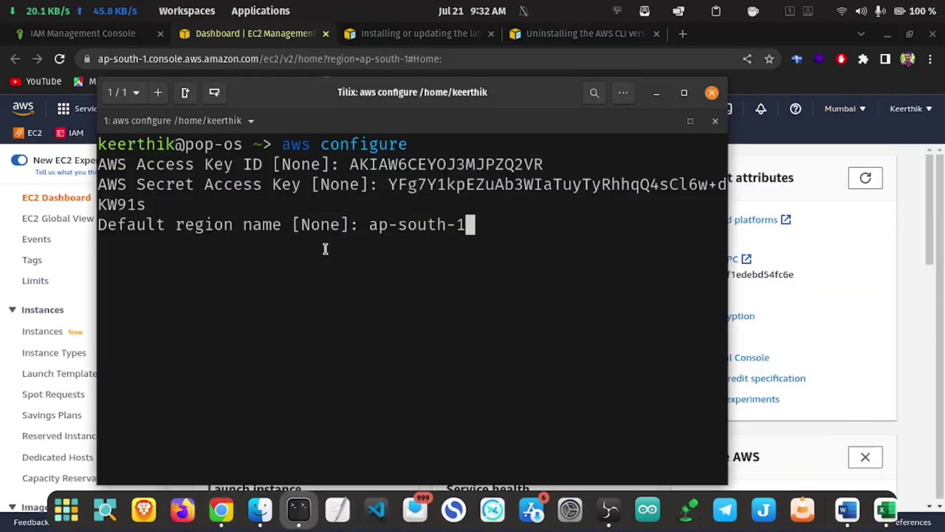
key("Return")
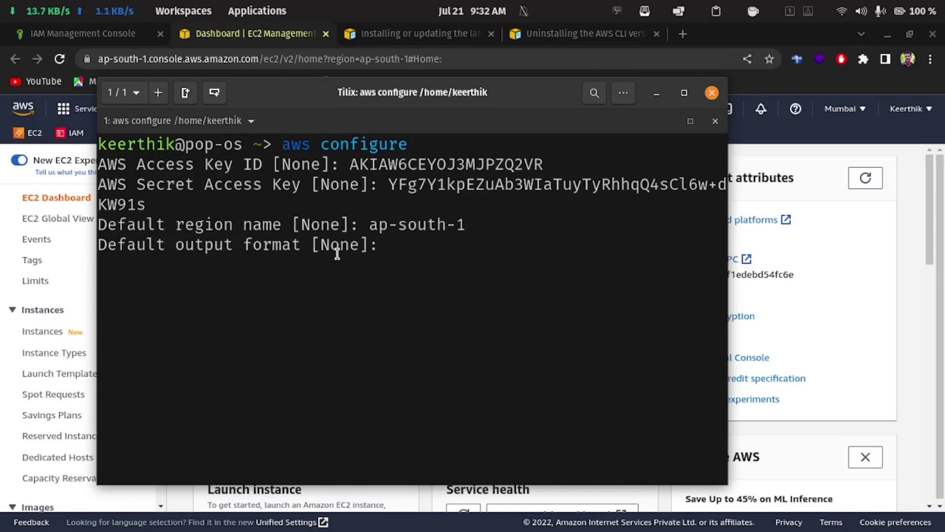
key("Return")
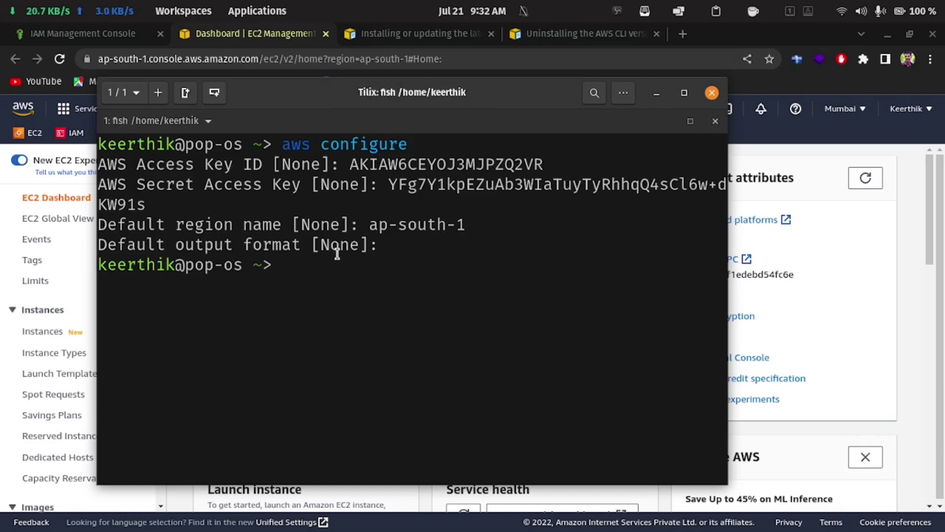
Clear the terminal screen and run aws iam list-users to list the account's IAM users.
type("clear")
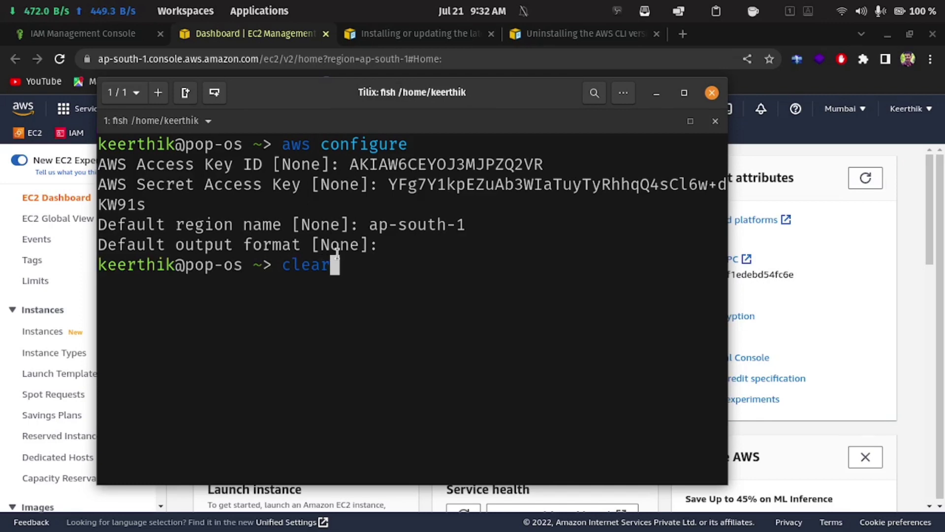
key("Return")
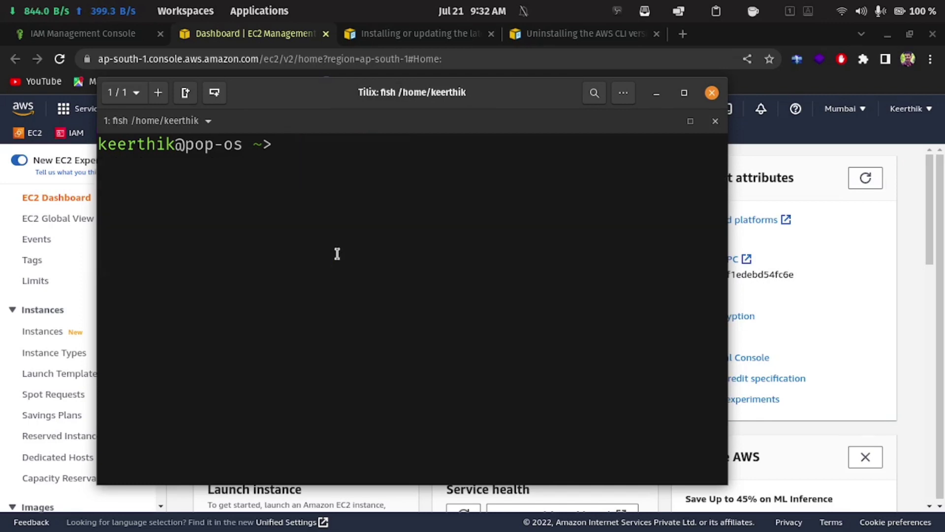
type("aws ")
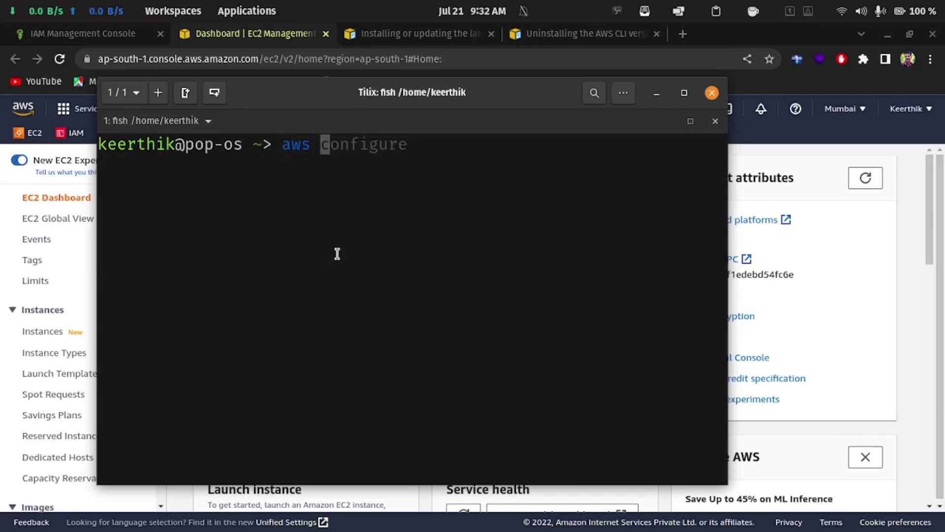
type("iam")
key("Right")
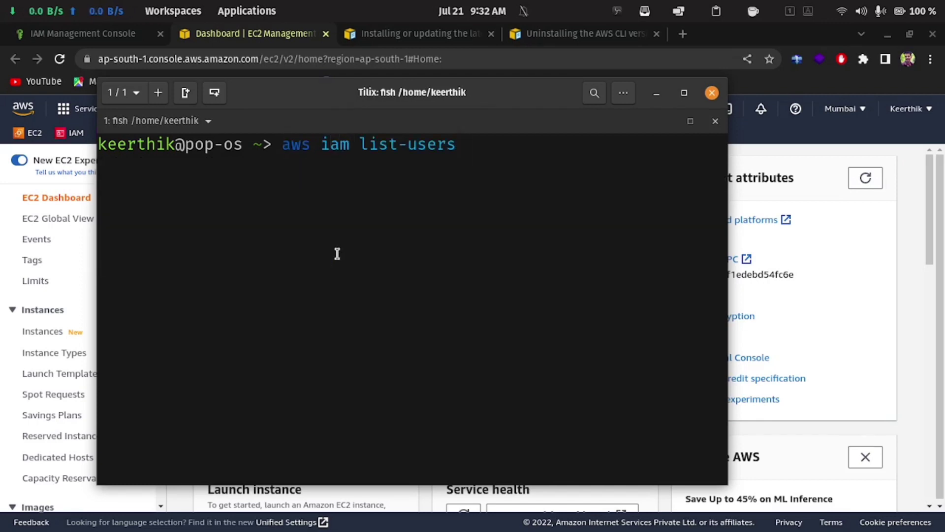
key("Return")
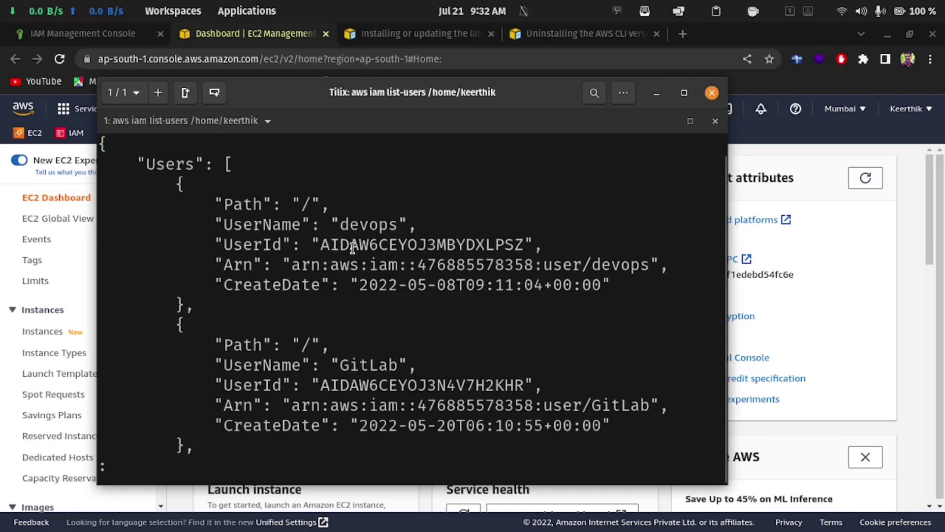
Reduce the terminal text size and look through the user entries in the aws iam list-users output.
key("Down")
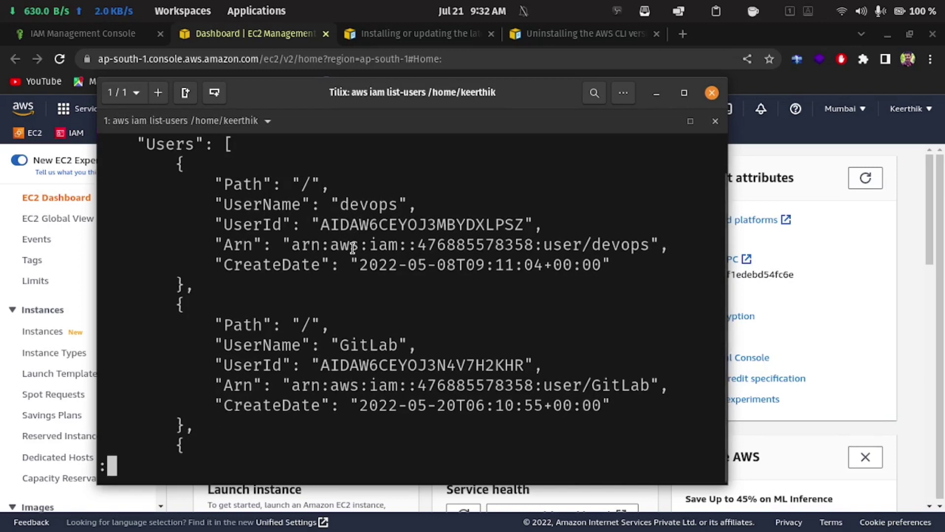
key("Down")
key("Down")
key("Down")
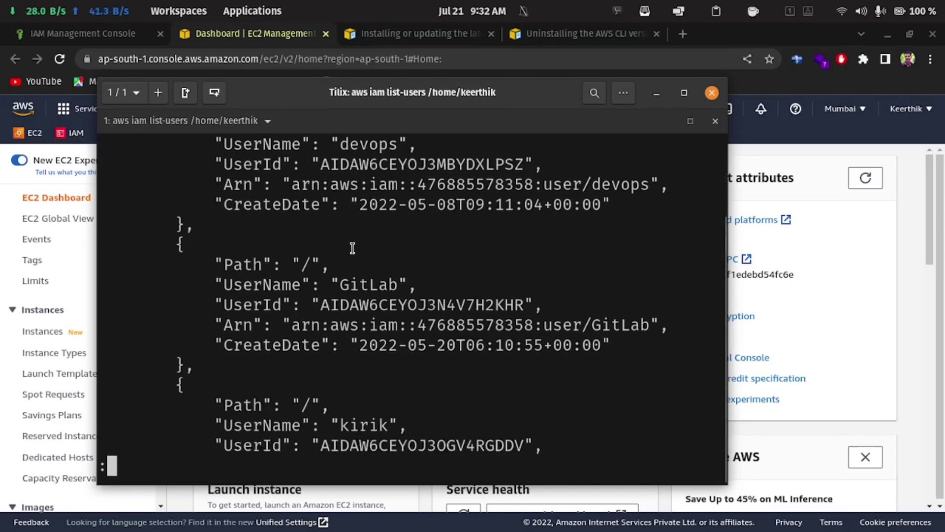
key("ctrl+minus")
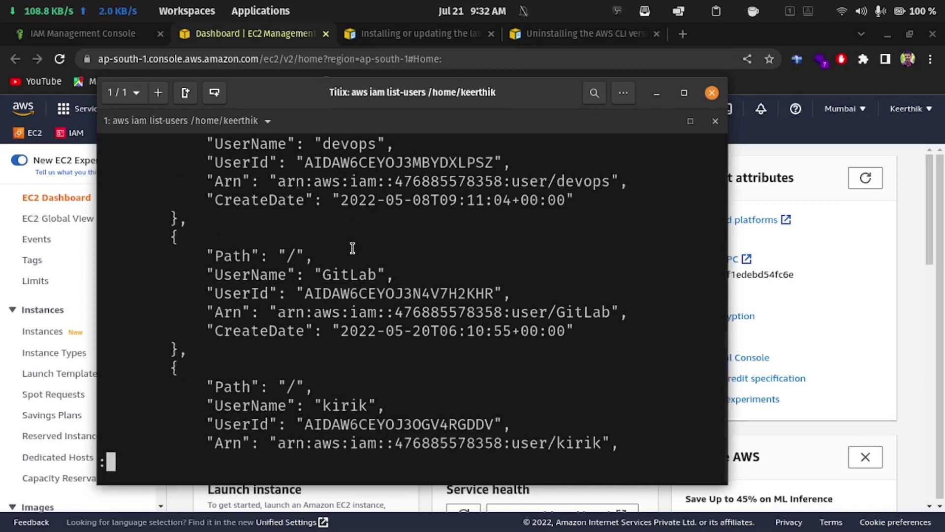
key("ctrl+minus")
scroll(353, 247, "up", 3)
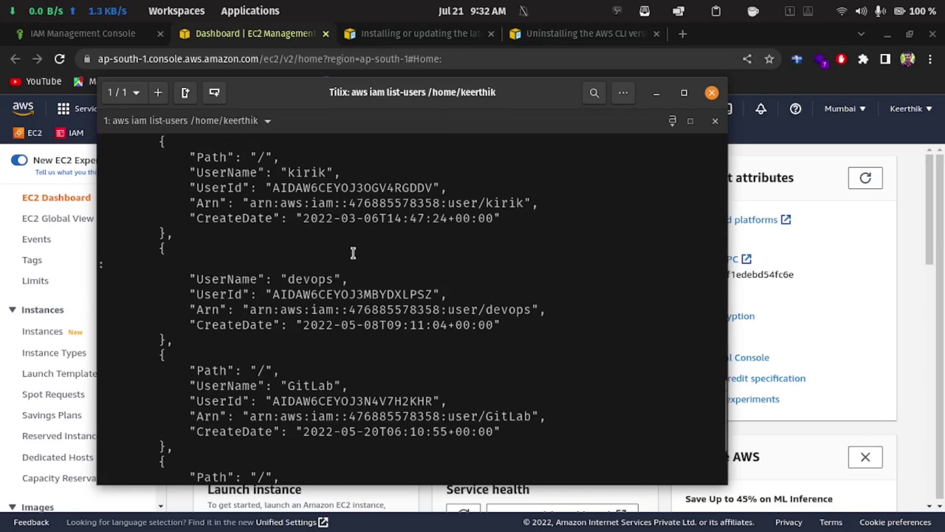
scroll(378, 325, "down", 5)
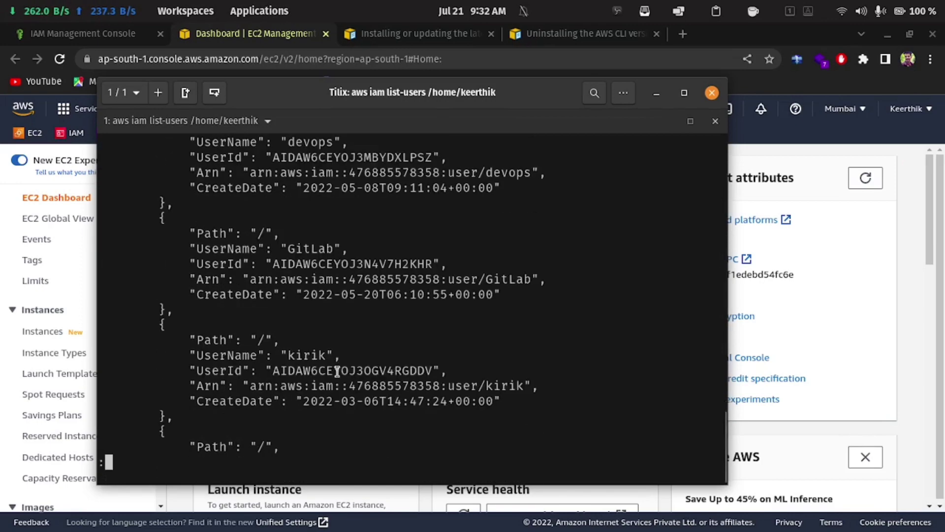
Finish looking over the user entries, exit the aws iam list-users output, and clear the terminal screen.
scroll(358, 344, "up", 6)
scroll(341, 260, "down", 3)
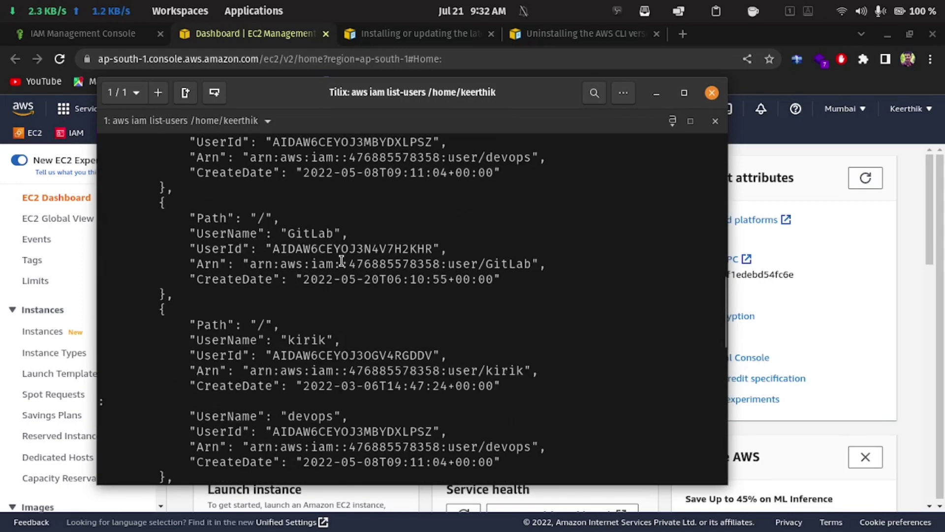
scroll(340, 260, "up", 2)
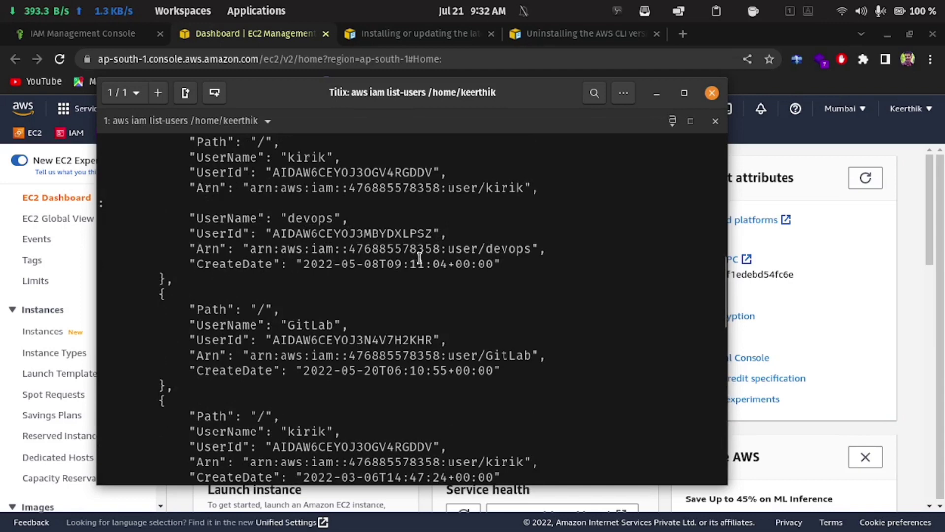
scroll(255, 369, "down", 4)
scroll(258, 365, "up", 3)
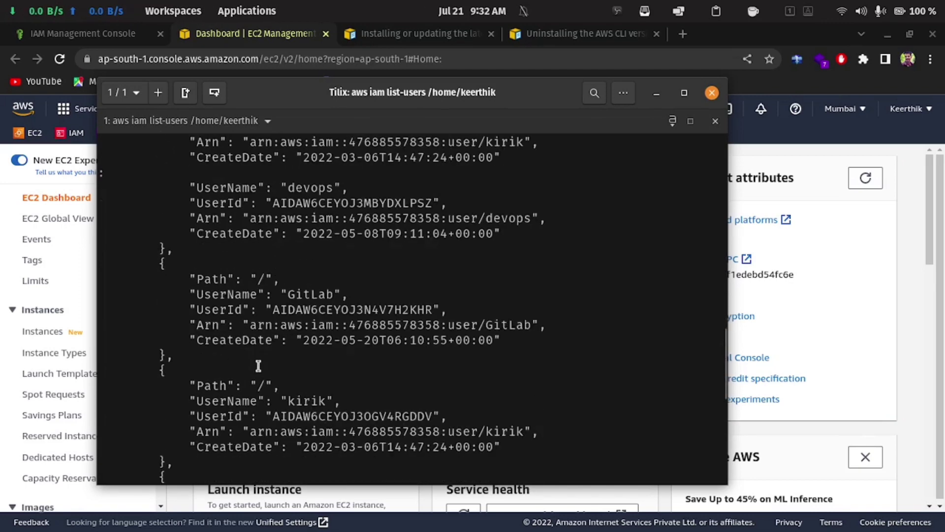
scroll(258, 366, "down", 1)
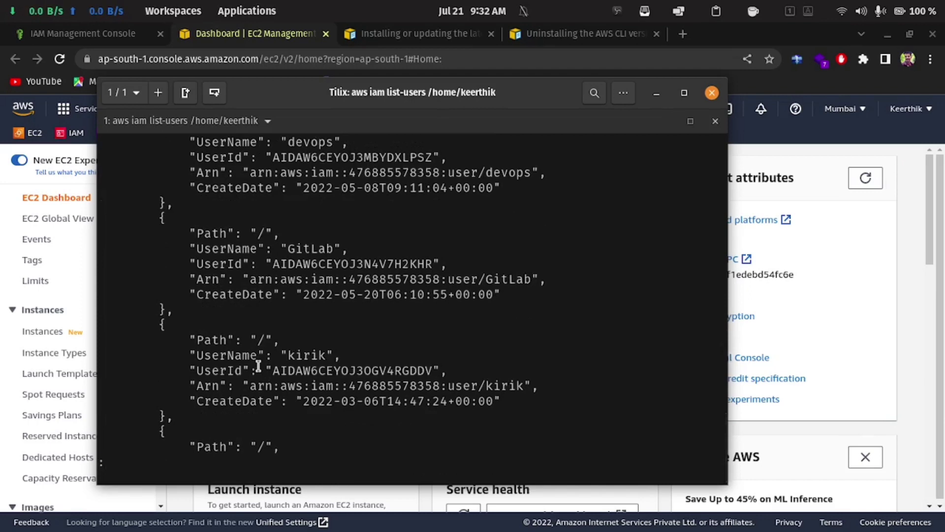
type("q")
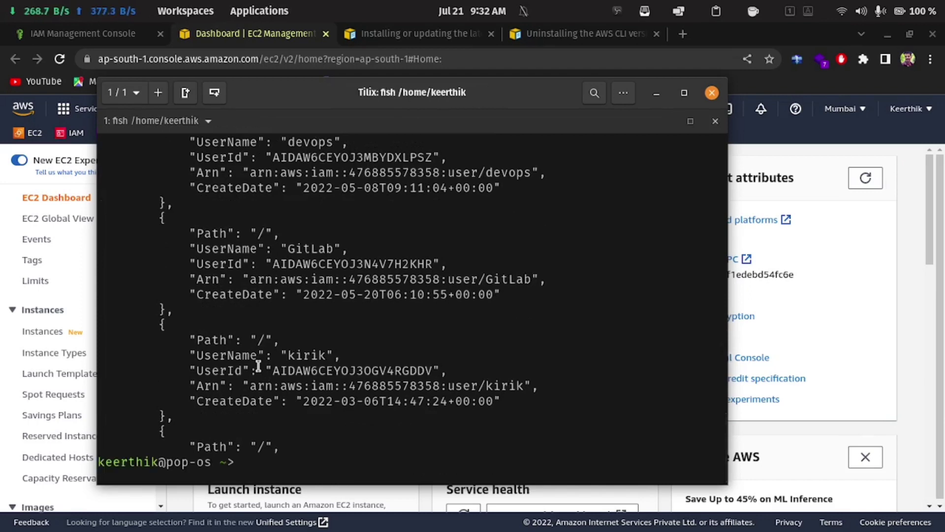
type("clear")
key("Return")
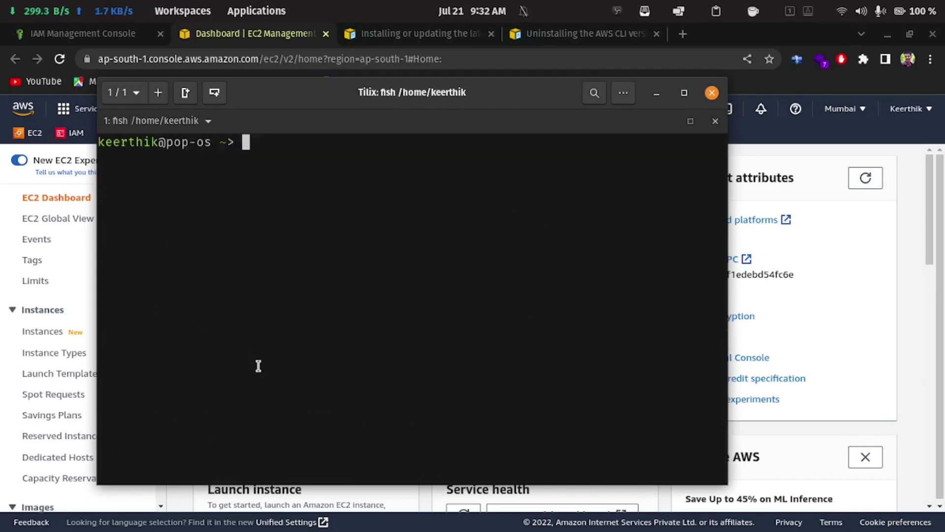
Run aws s3 ls to list the account's S3 buckets.
type("aws")
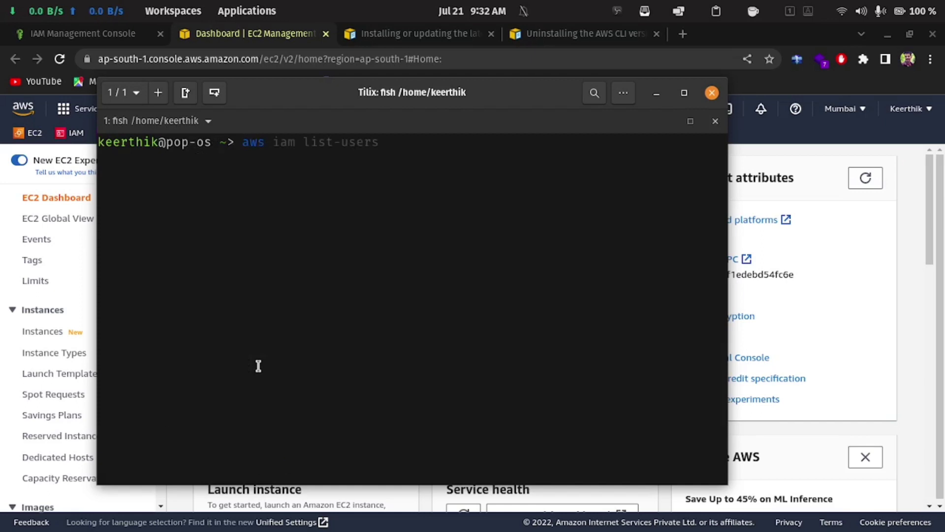
type(" s3 ls")
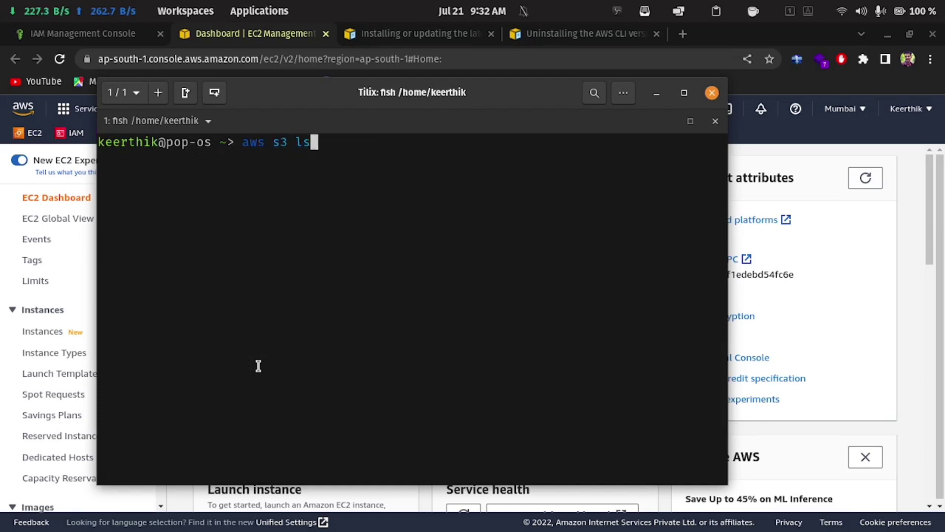
key("Return")
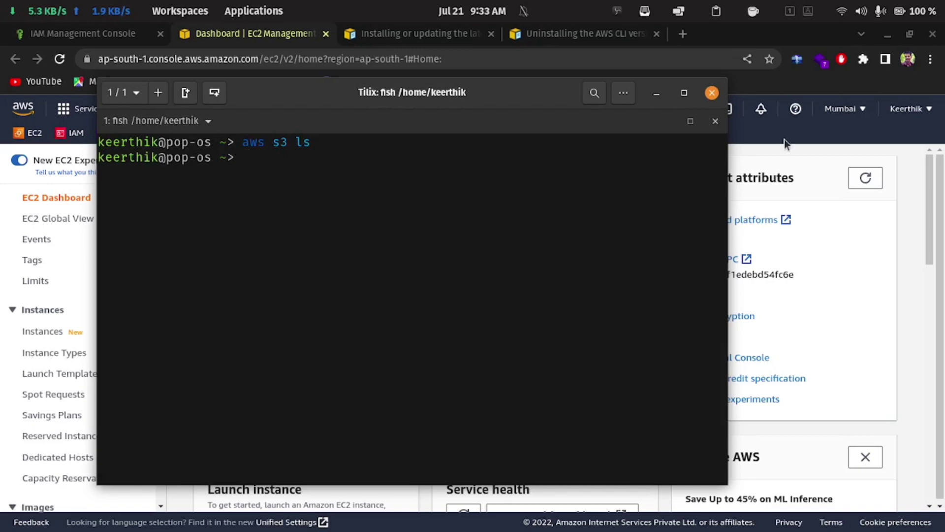
Switch to Chrome and search Google for aws cli commands in a new tab.
left_click(698, 28)
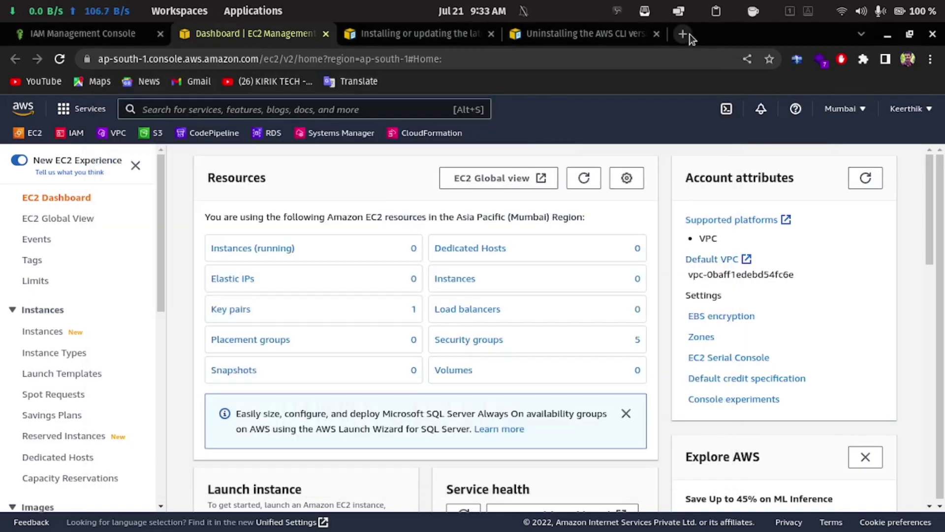
left_click(689, 35)
type("aws cl")
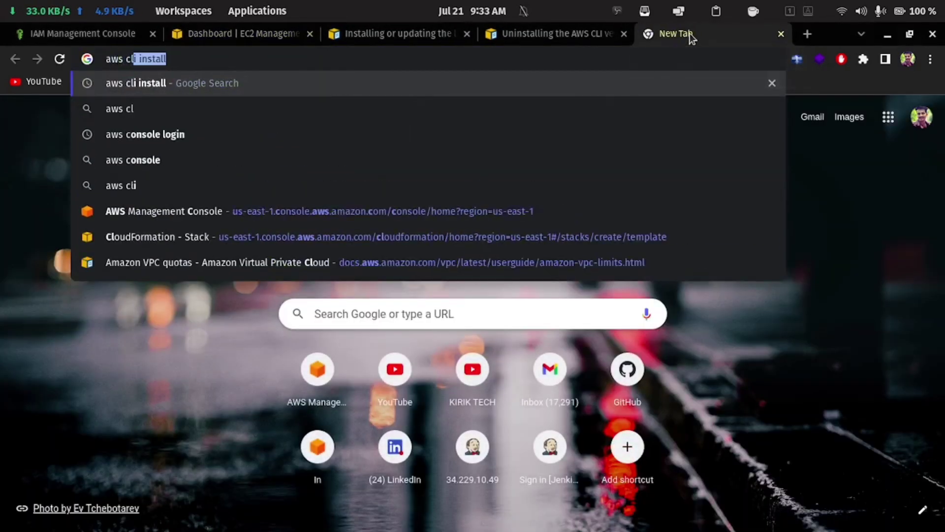
type("i c")
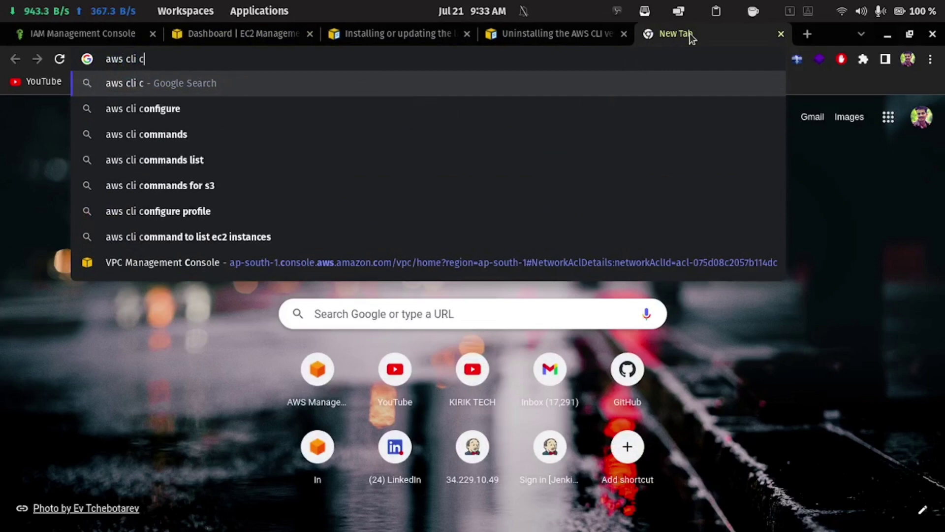
type("ommands")
key("Return")
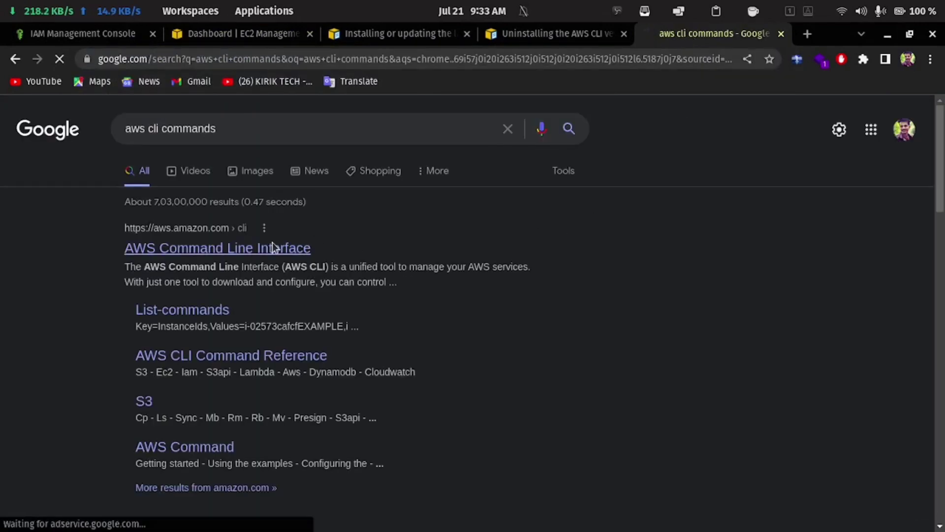
Open the AWS Command Line Interface search result and look at its usage examples for the aws commands.
left_click(273, 247)
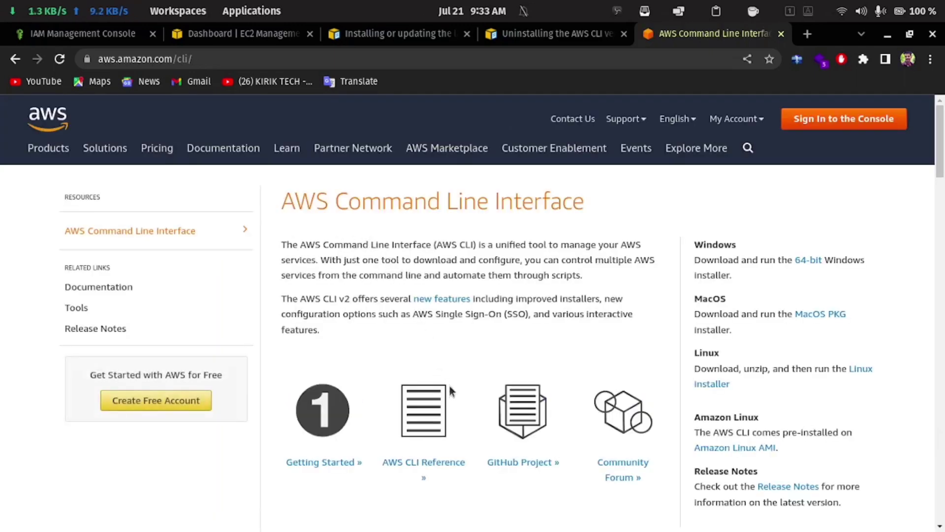
scroll(549, 248, "down", 15)
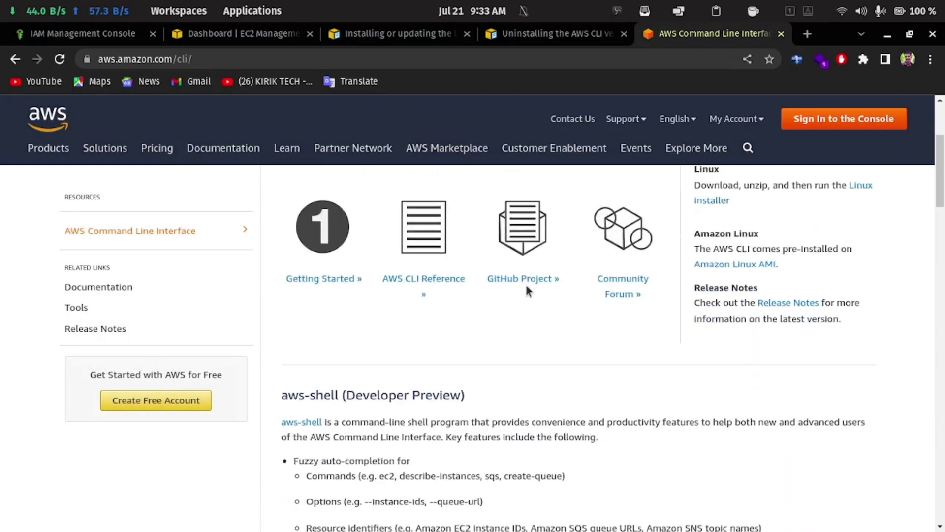
scroll(569, 274, "down", 6)
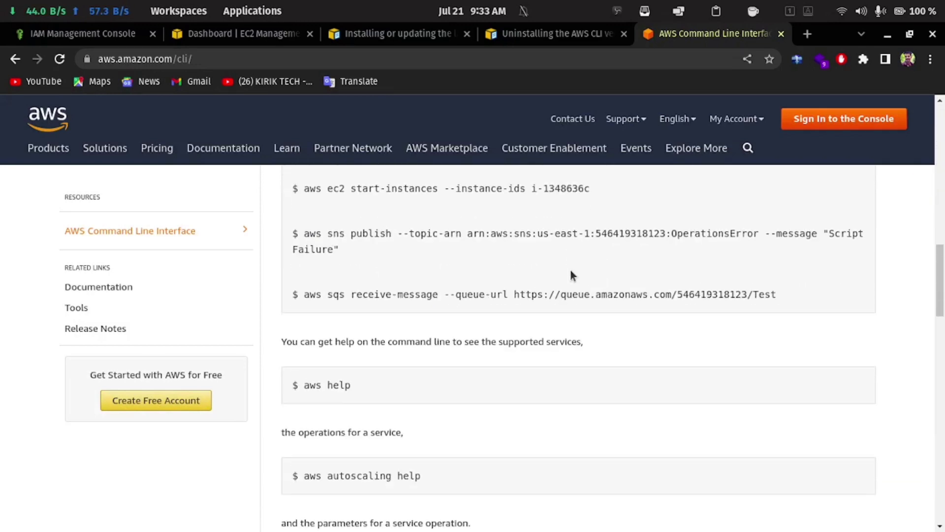
scroll(443, 303, "up", 1)
scroll(392, 309, "up", 3)
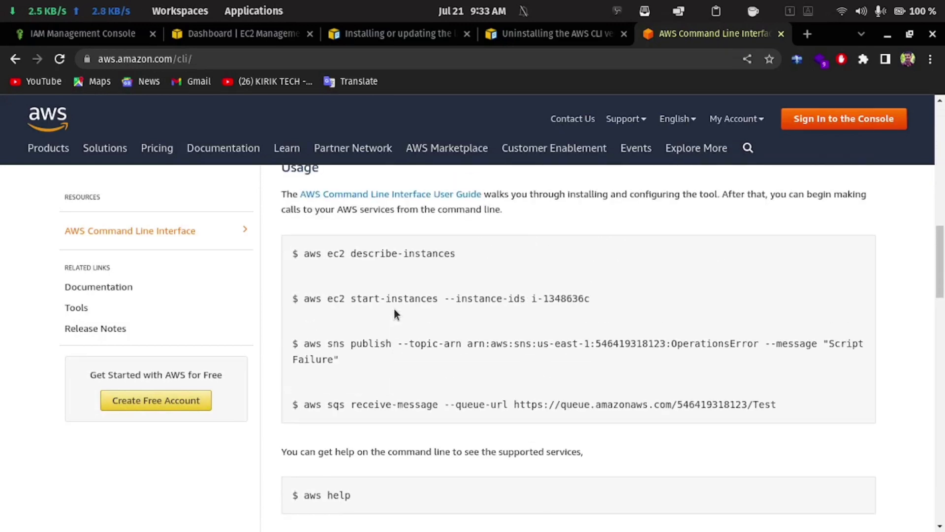
Go back to the search results, open the AWS CLI Command Reference, and browse its service list for ec2.
left_click(7, 59)
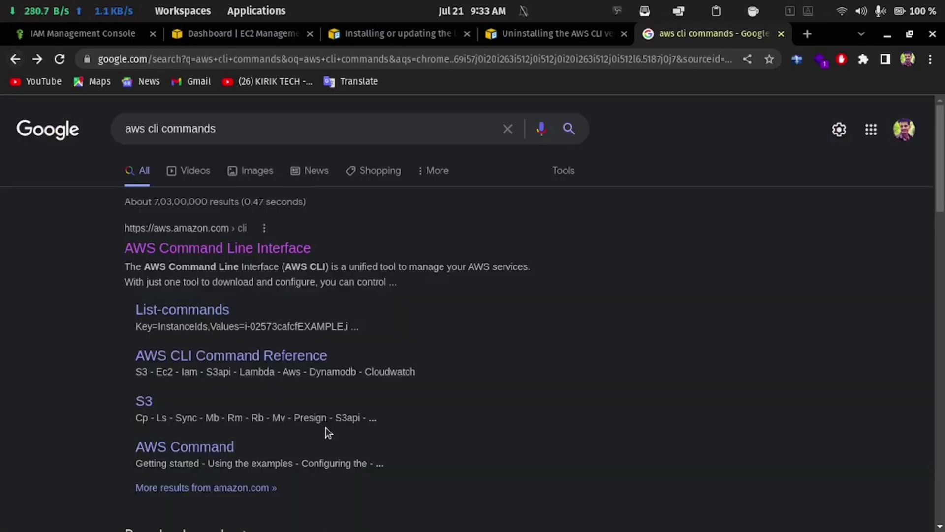
left_click(311, 357)
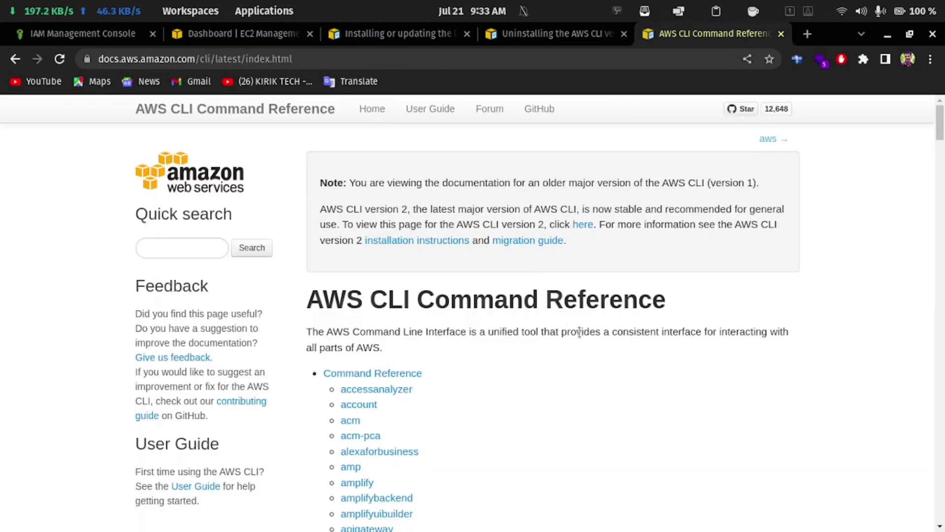
scroll(590, 336, "down", 3)
scroll(368, 238, "down", 15)
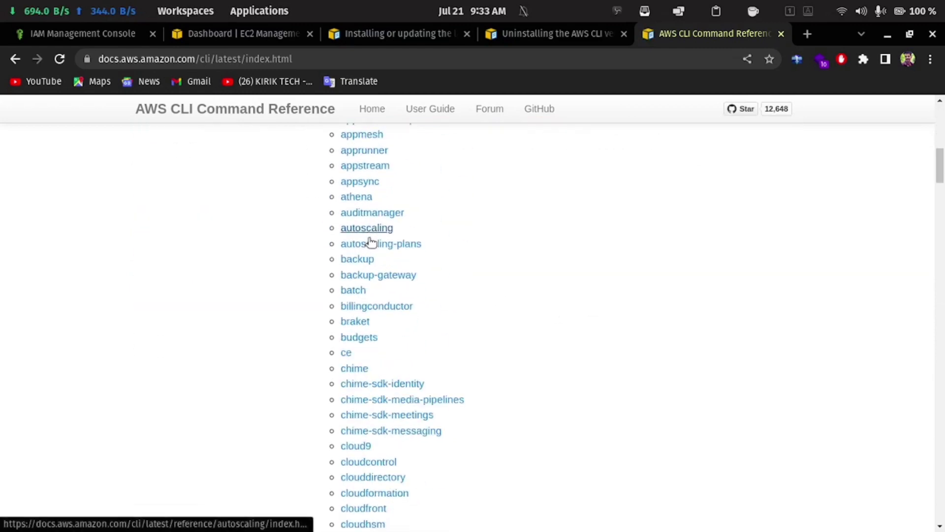
scroll(372, 240, "down", 10)
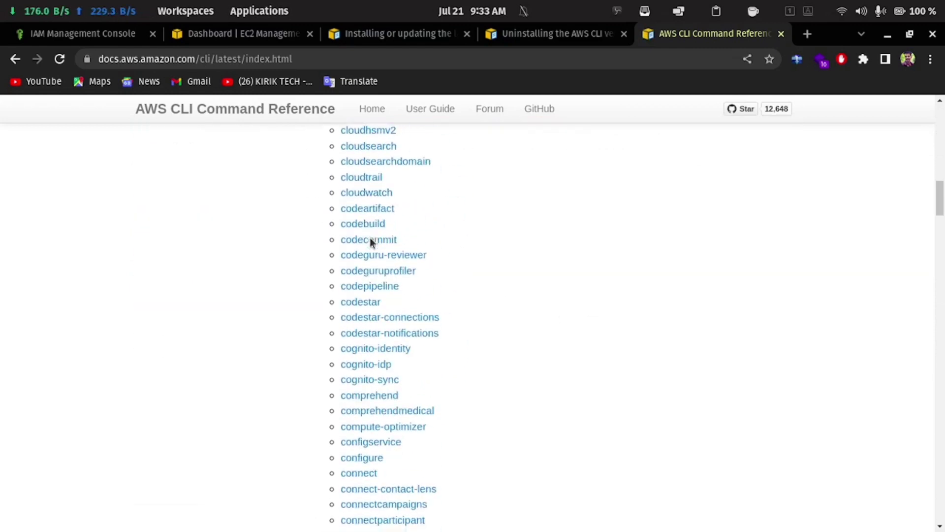
scroll(379, 231, "down", 7)
scroll(383, 224, "up", 2)
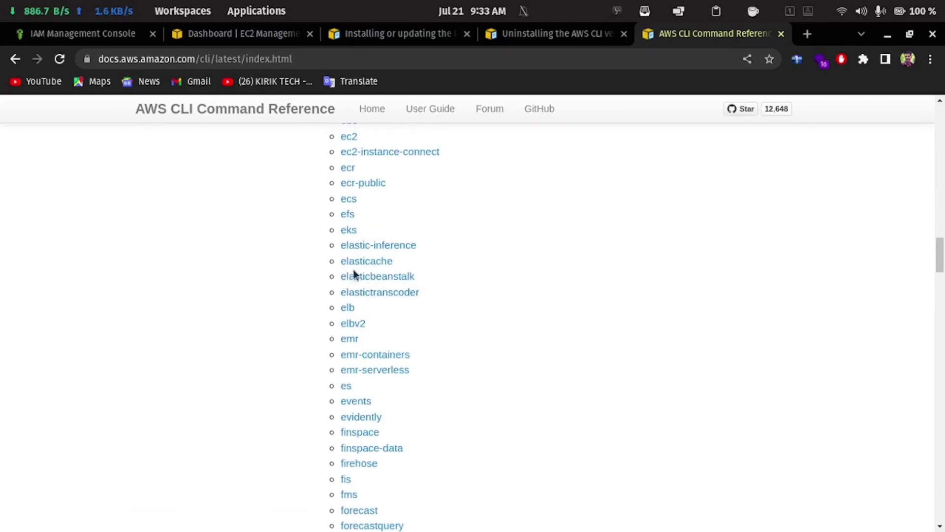
scroll(353, 269, "up", 2)
Open the ec2 reference page and look through its list of available commands.
left_click(348, 209)
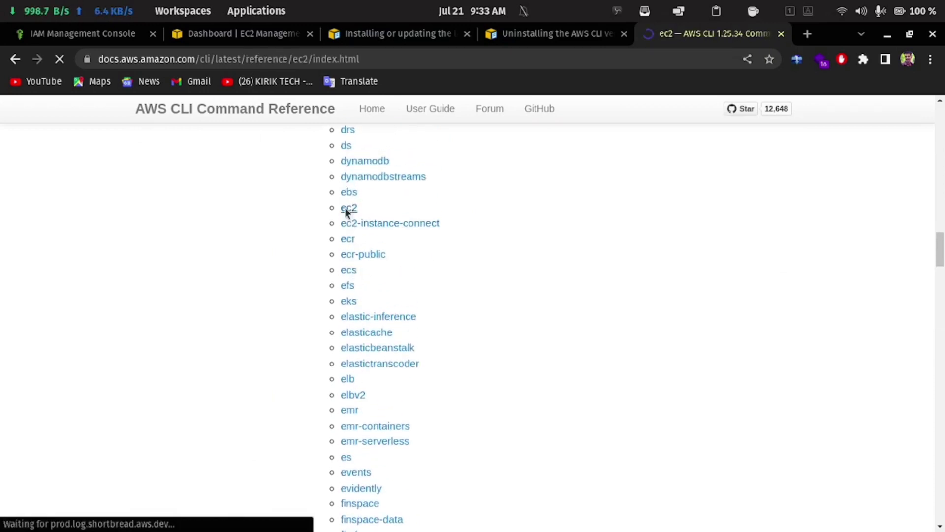
scroll(470, 246, "down", 10)
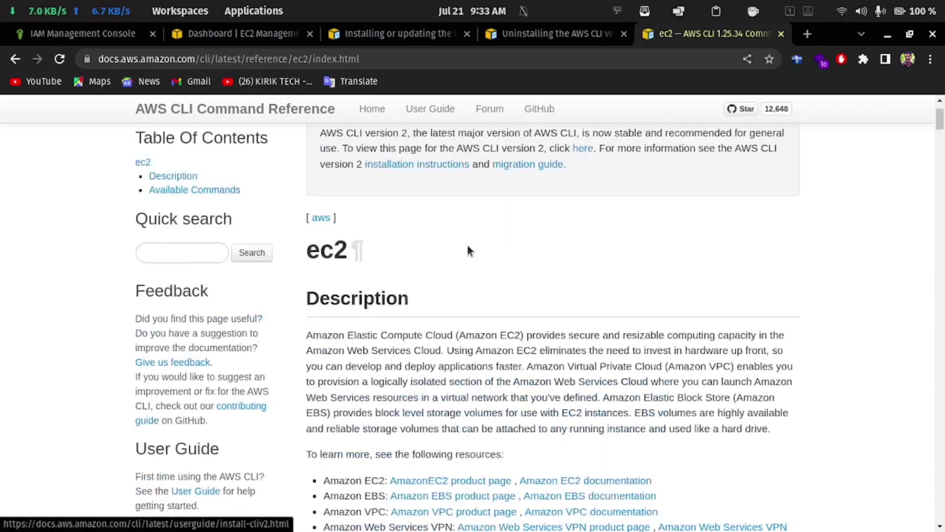
scroll(476, 244, "down", 20)
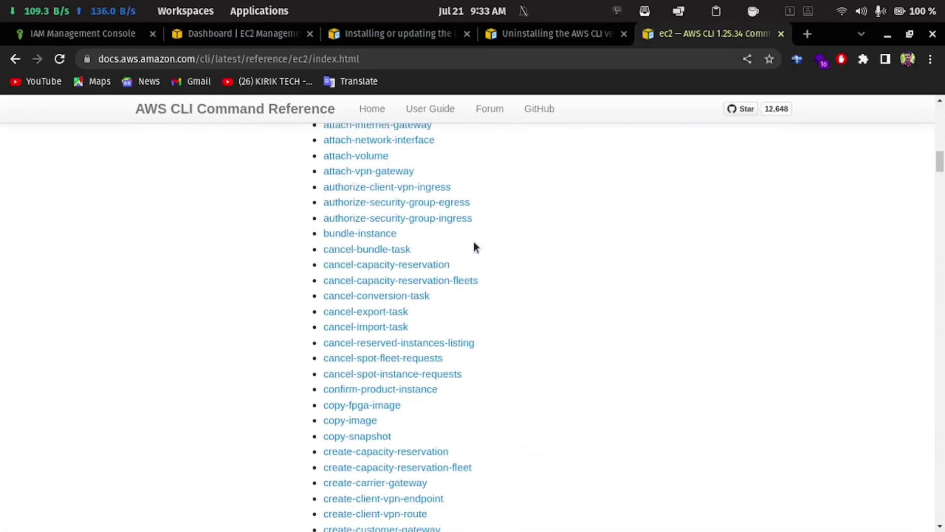
scroll(480, 243, "down", 5)
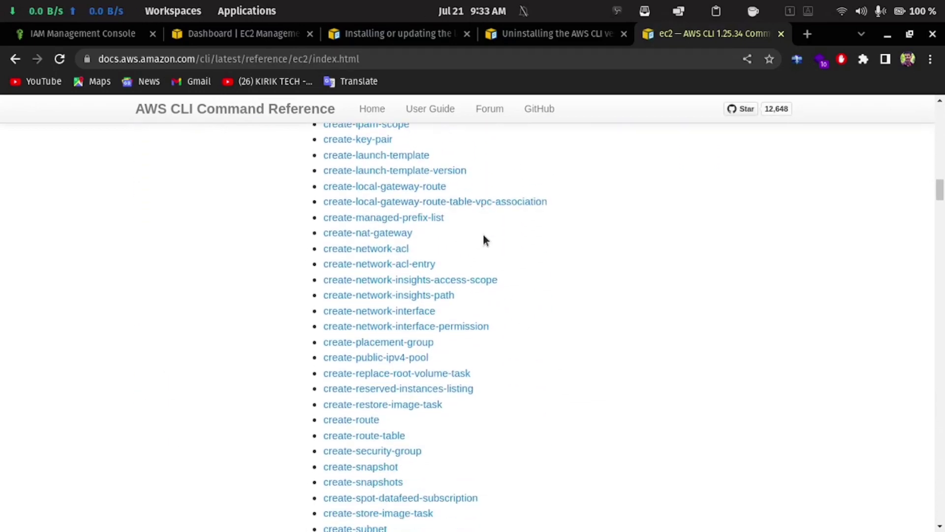
Return to Tilix and enlarge the terminal text by two zoom levels.
left_click(291, 515)
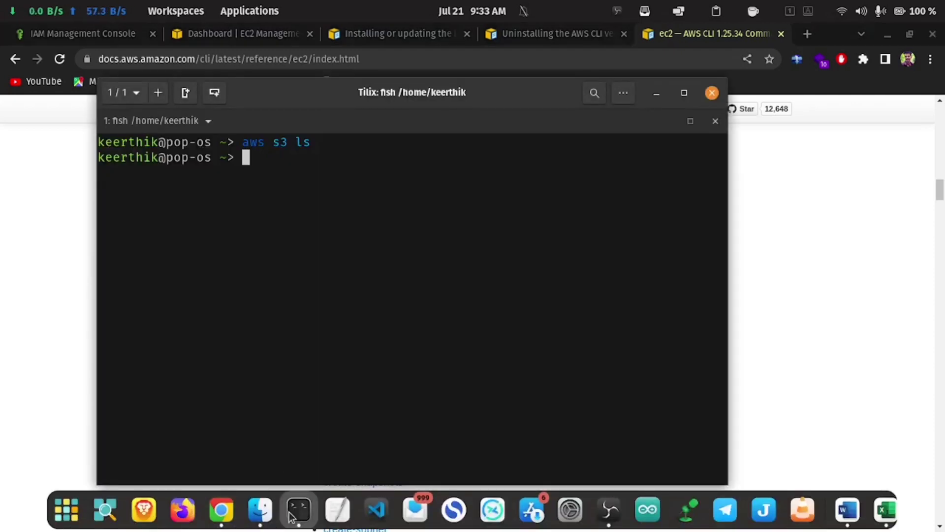
key("ctrl+plus")
key("ctrl+plus")
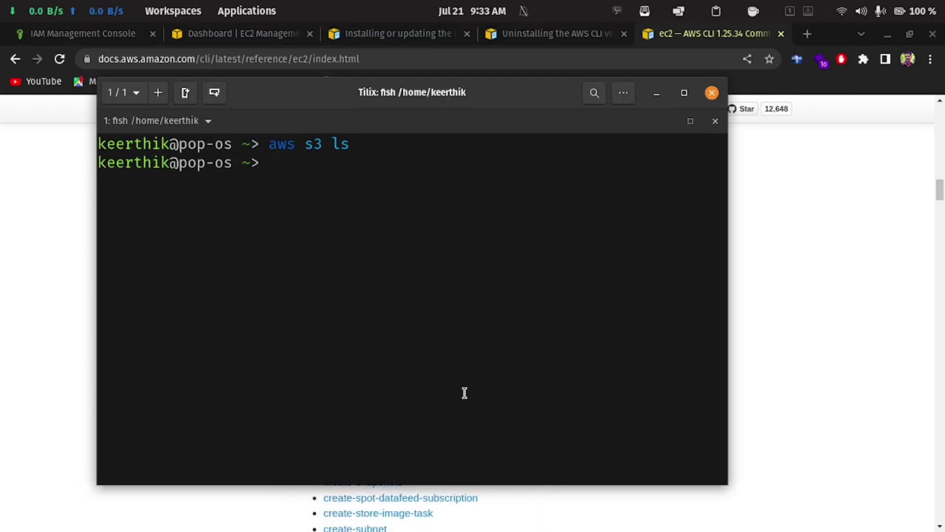
Rerun aws configure, keeping the stored access key ID, secret access key and region, and set the default output format to yaml.
type("aws co")
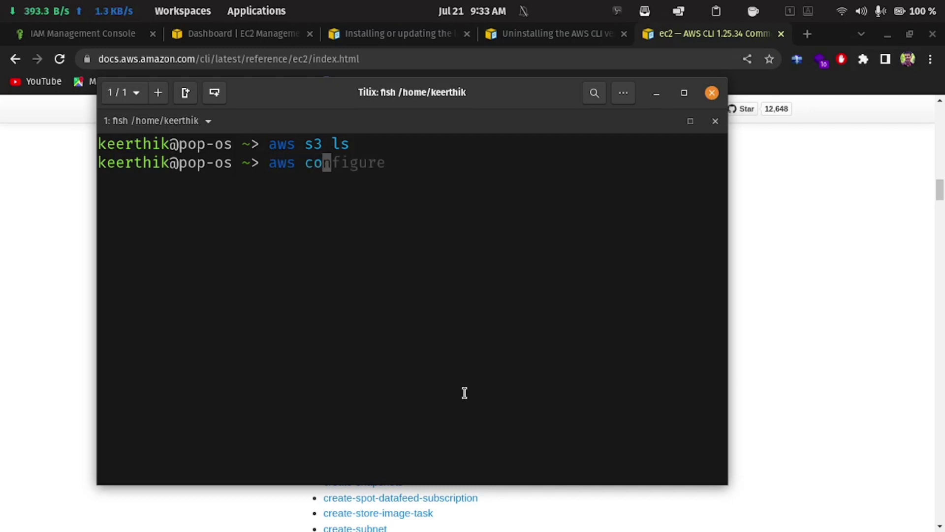
key("Right")
key("Return")
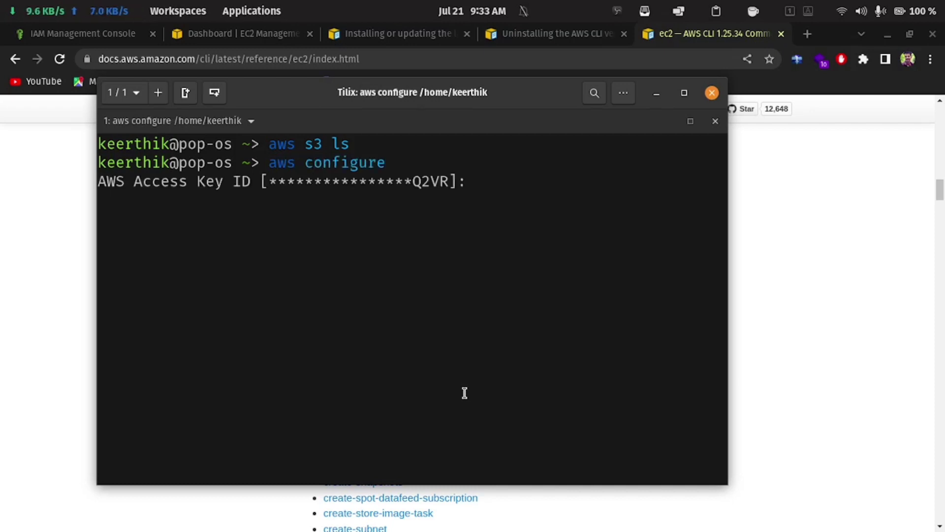
key("Return")
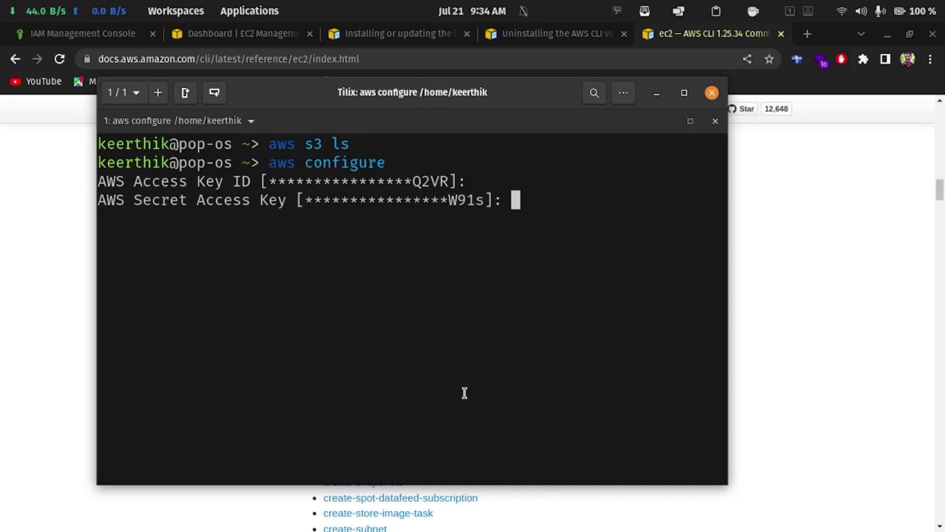
key("Return")
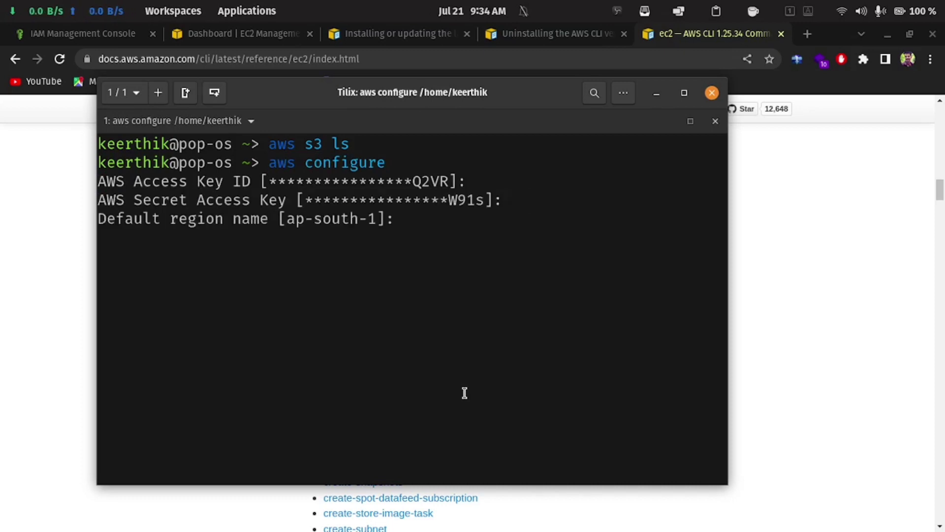
key("Return")
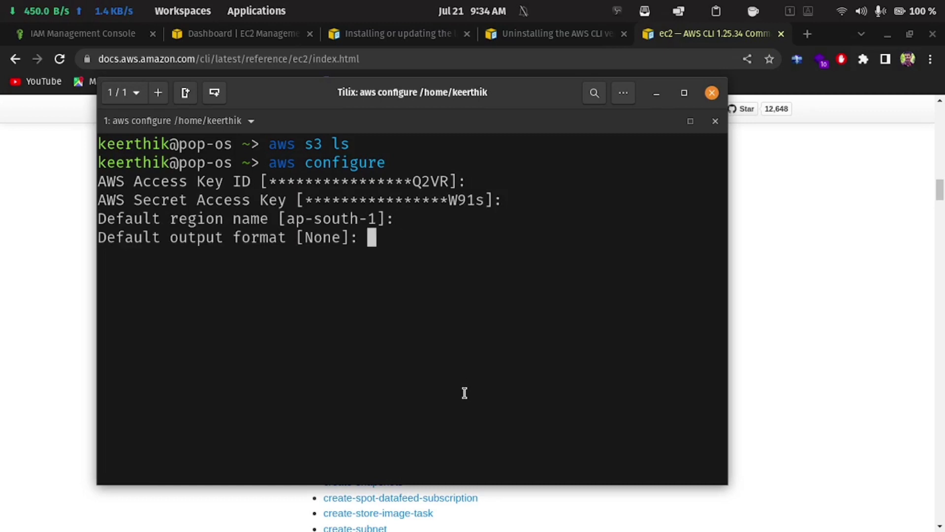
type("yaml")
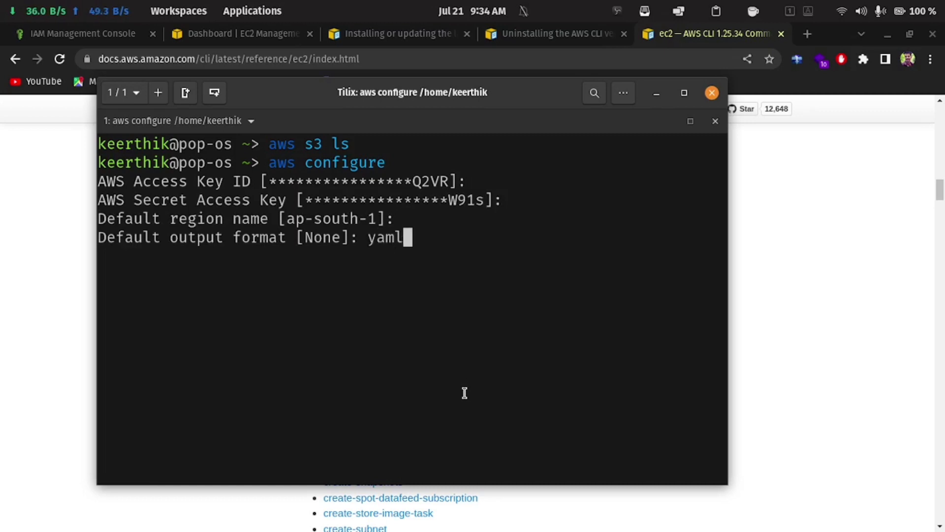
key("Return")
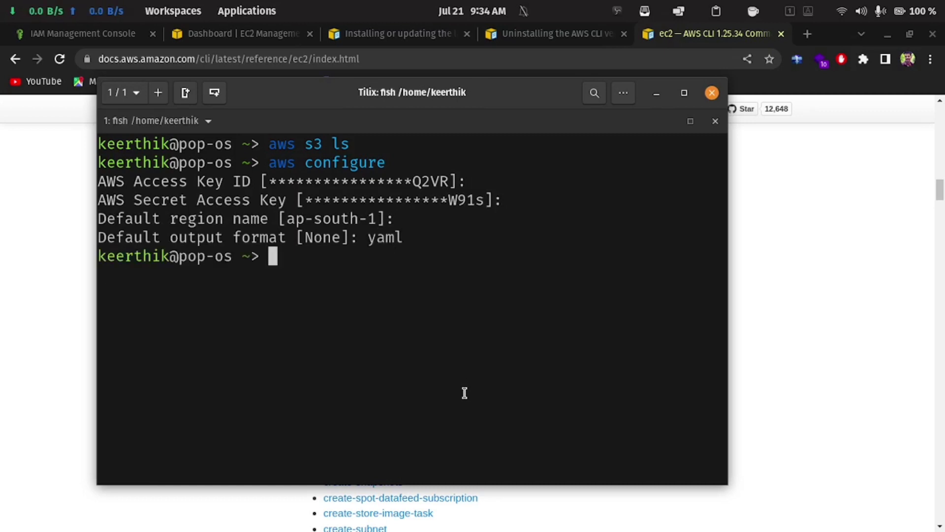
Run aws iam list-users, look through the yaml output, and leave the output viewer.
key("Up")
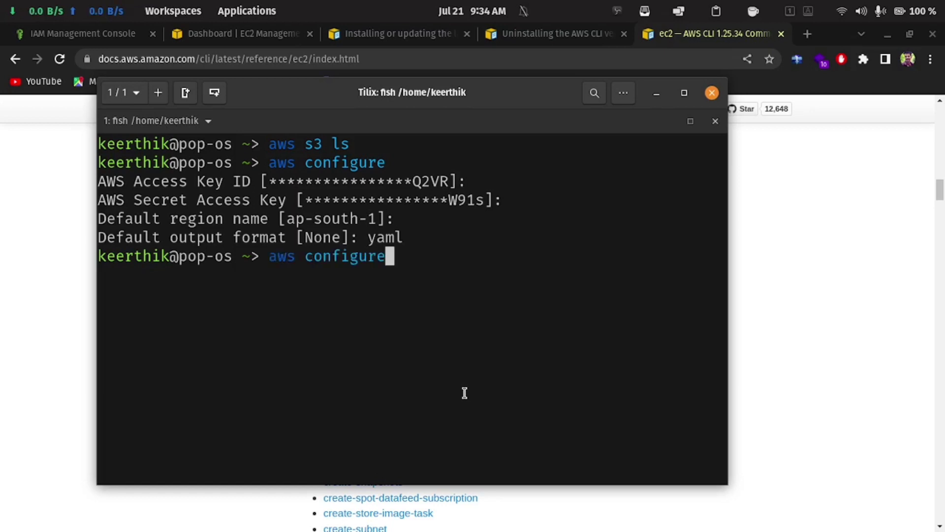
key("Up")
key("Up")
key("Up")
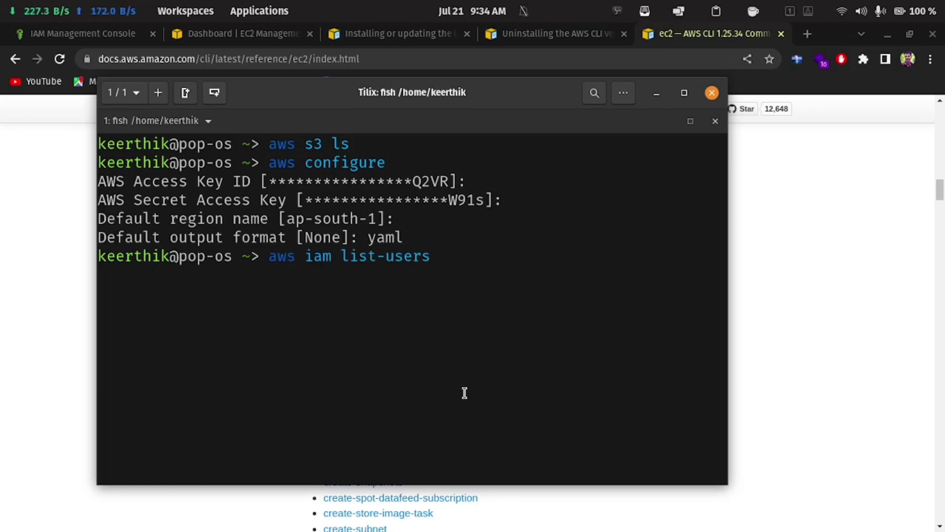
key("Return")
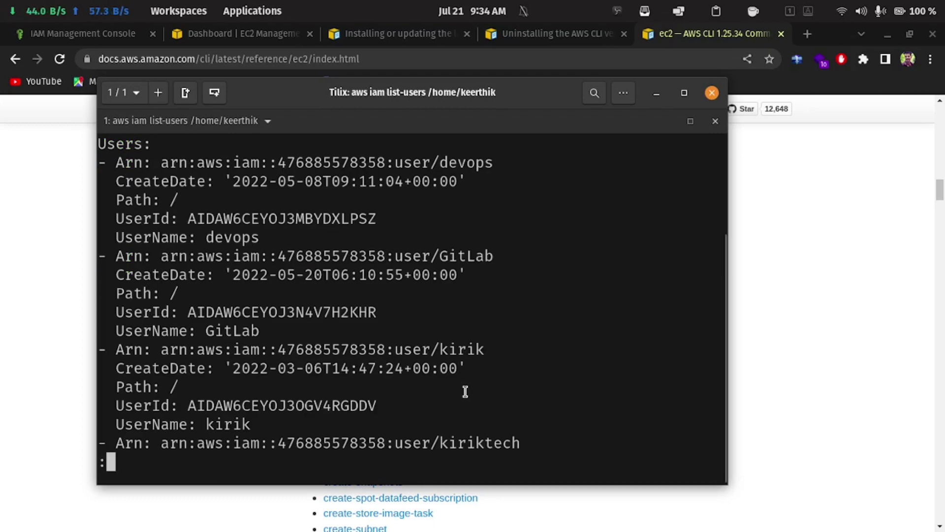
scroll(465, 391, "down", 2)
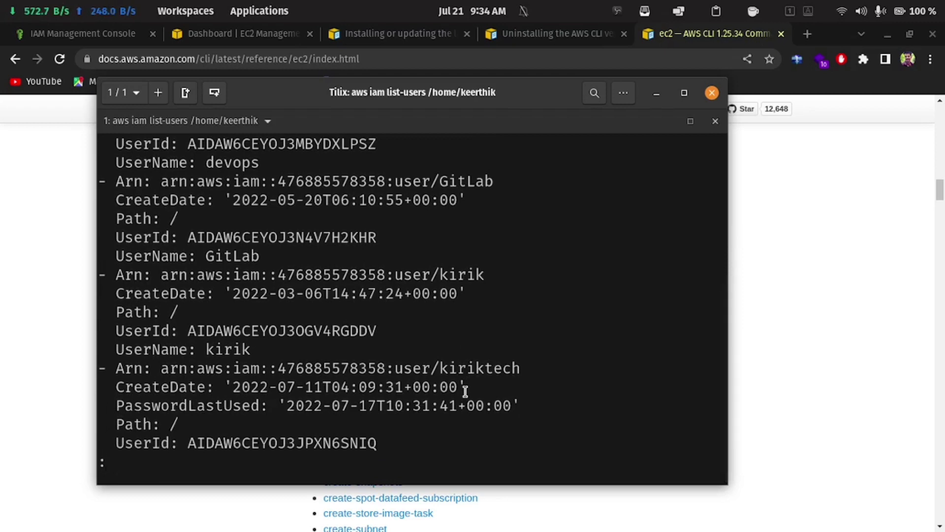
key("q")
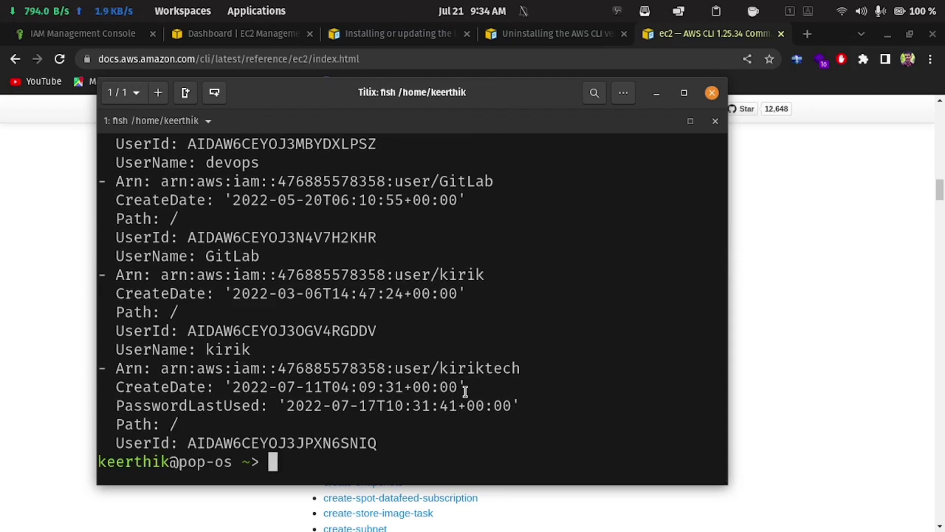
Rerun aws configure, keeping the stored access key ID, secret access key and region, and set the default output format to text.
key("Up")
key("Up")
key("Return")
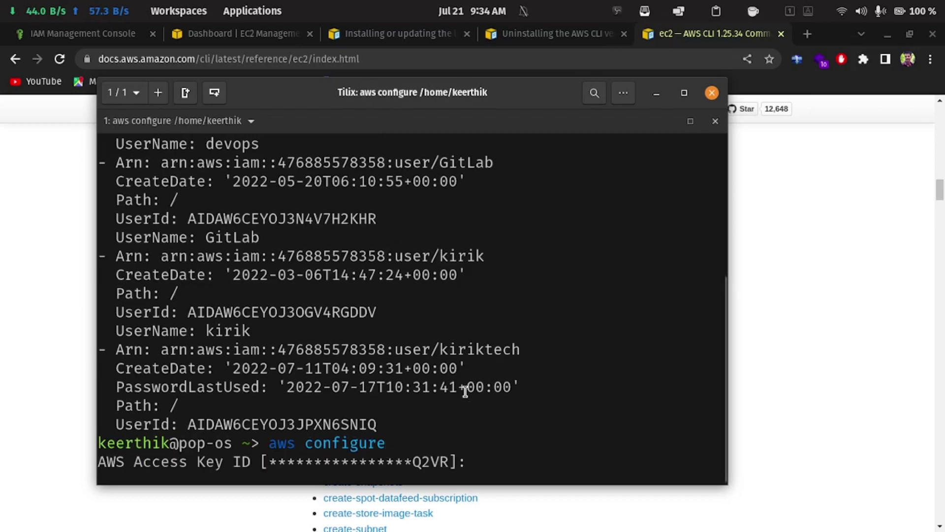
key("Return")
key("Return")
key("Return")
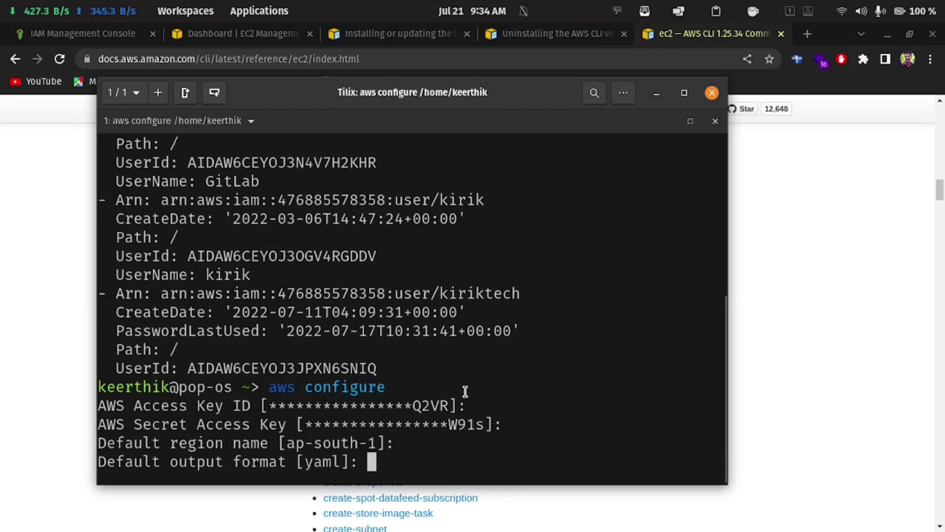
type("test")
key("BackSpace")
key("BackSpace")
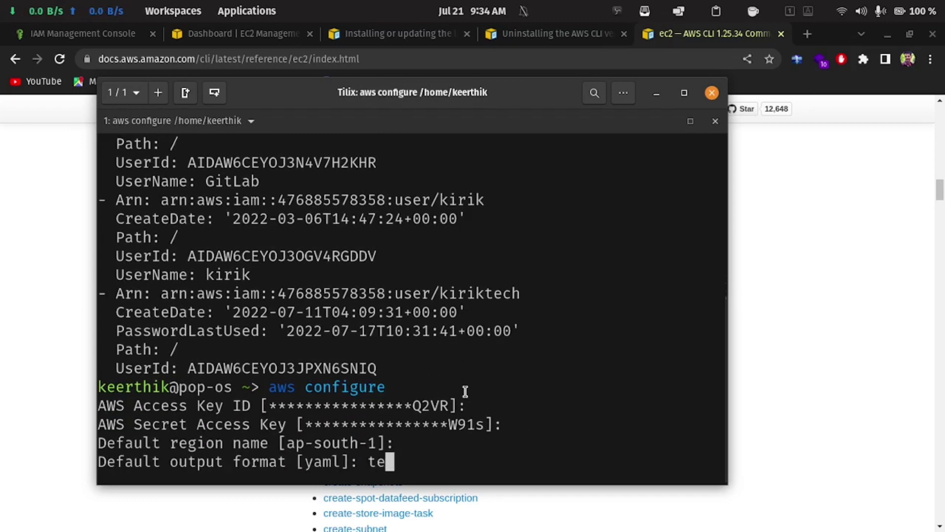
type("xt")
key("Return")
Rerun aws iam list-users to view the IAM users in text format.
key("Up")
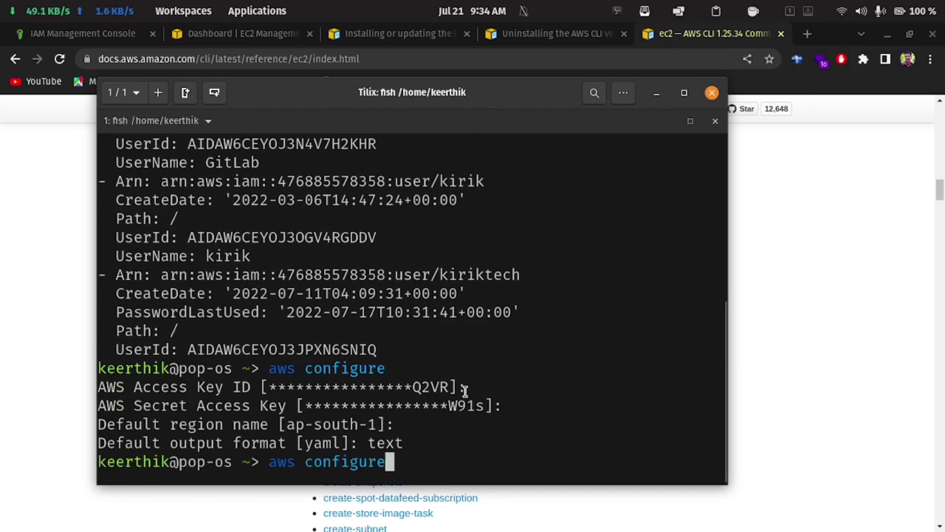
key("Up")
key("Return")
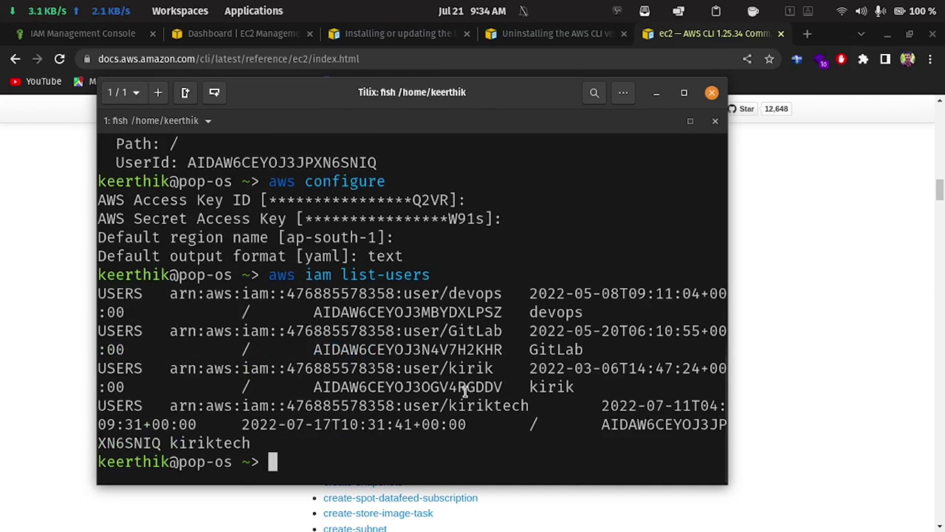
Rerun aws configure, keeping the stored keys and region, and set the default output format to json.
key("Up")
key("Up")
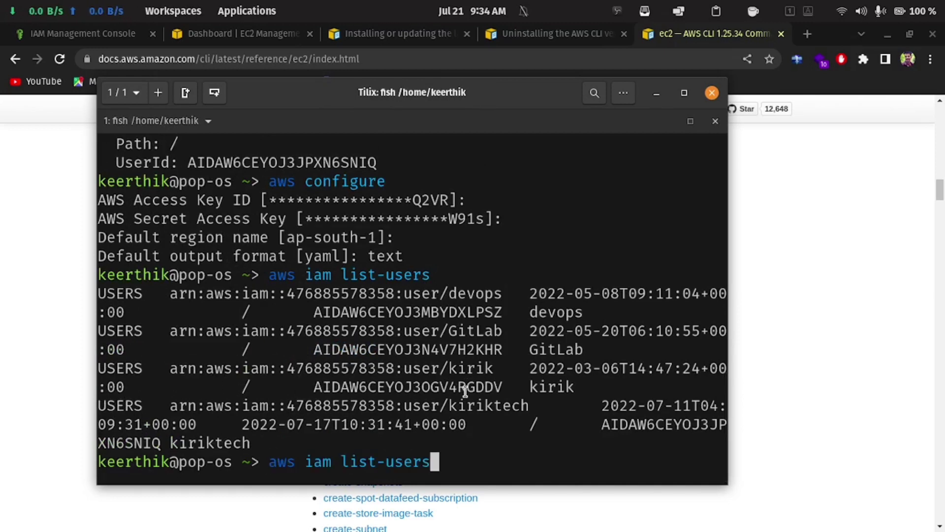
key("Return")
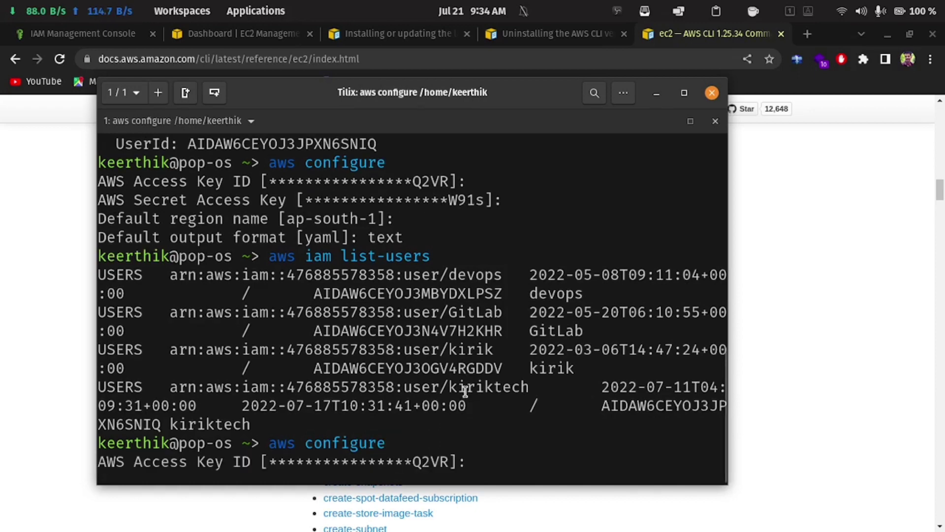
key("Return")
key("Return")
key("Return")
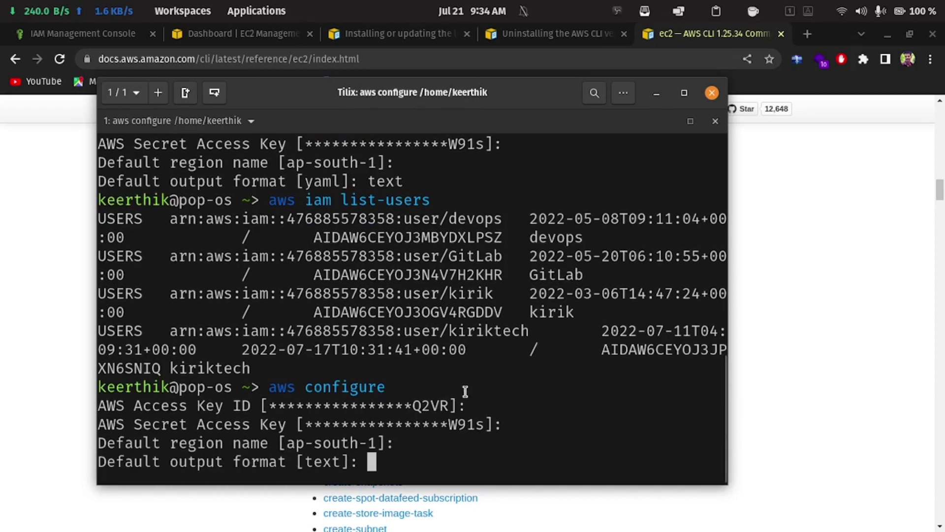
type("json")
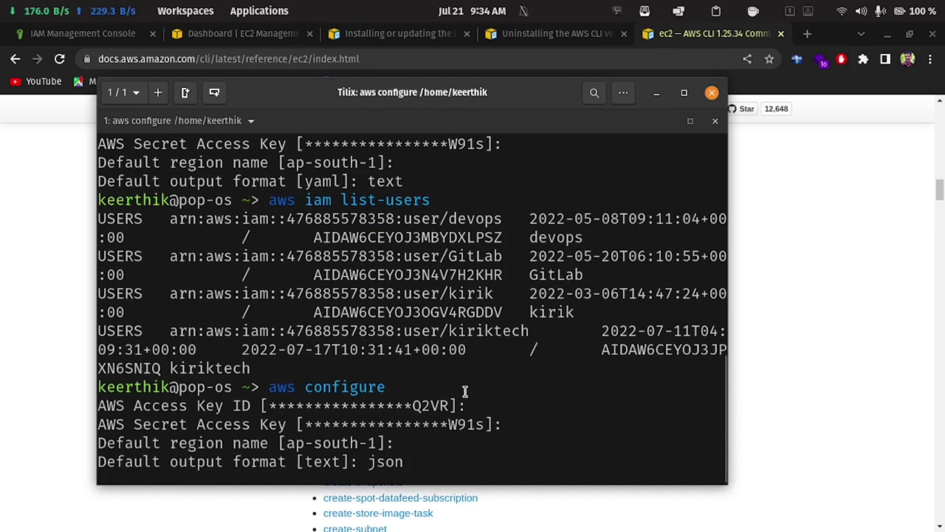
key("Return")
View the IAM users in json format with aws iam list-users, leave the output, and clear the terminal.
key("Up")
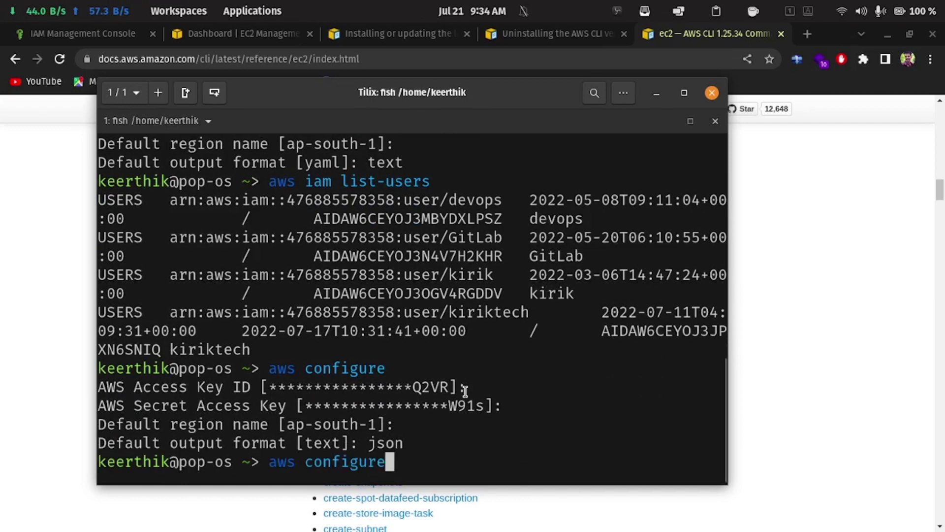
key("Up")
key("Return")
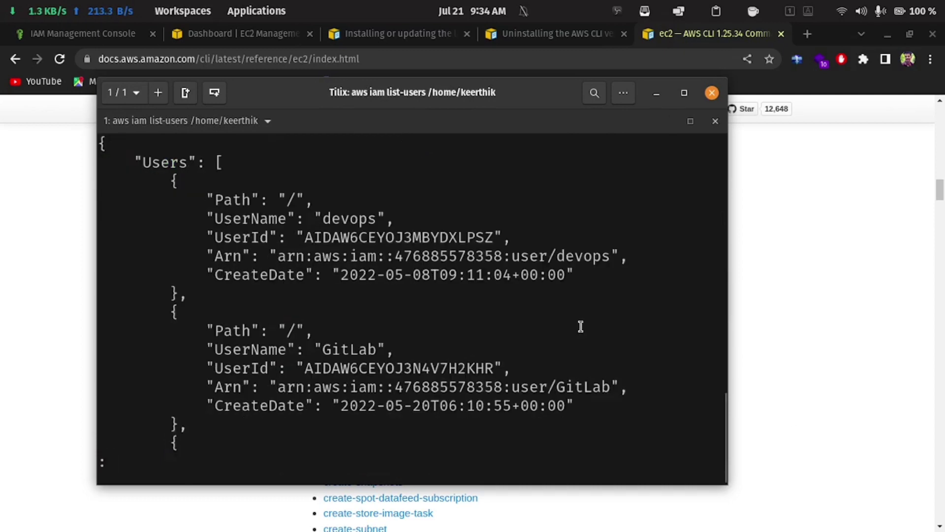
scroll(581, 325, "up", 3)
scroll(582, 322, "down", 3)
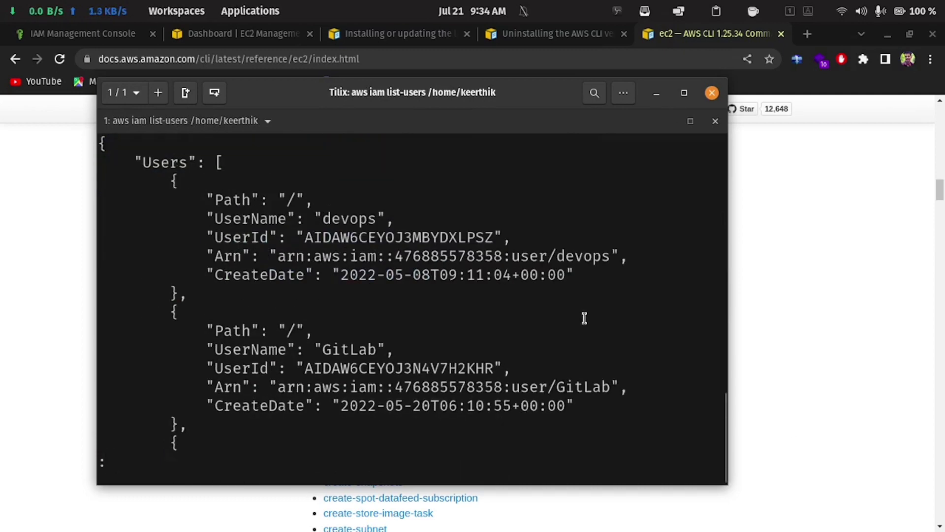
type("q")
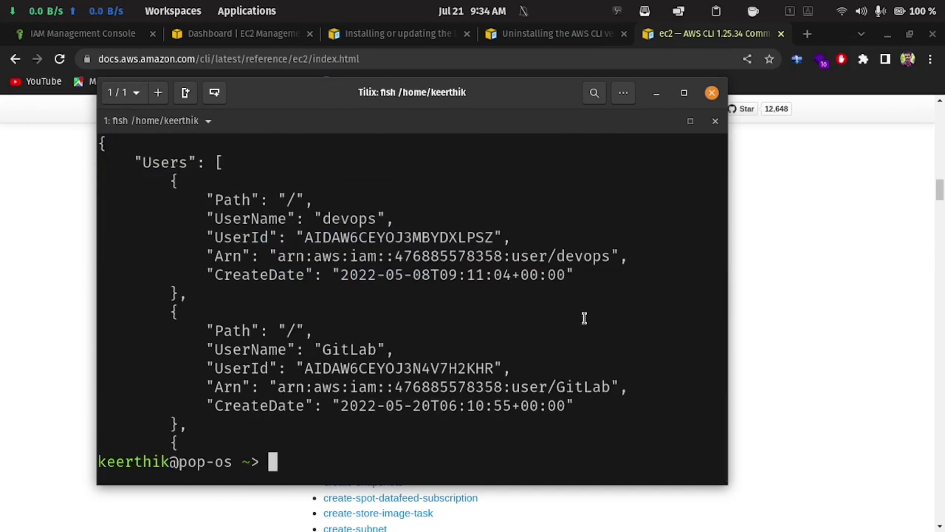
type("clear")
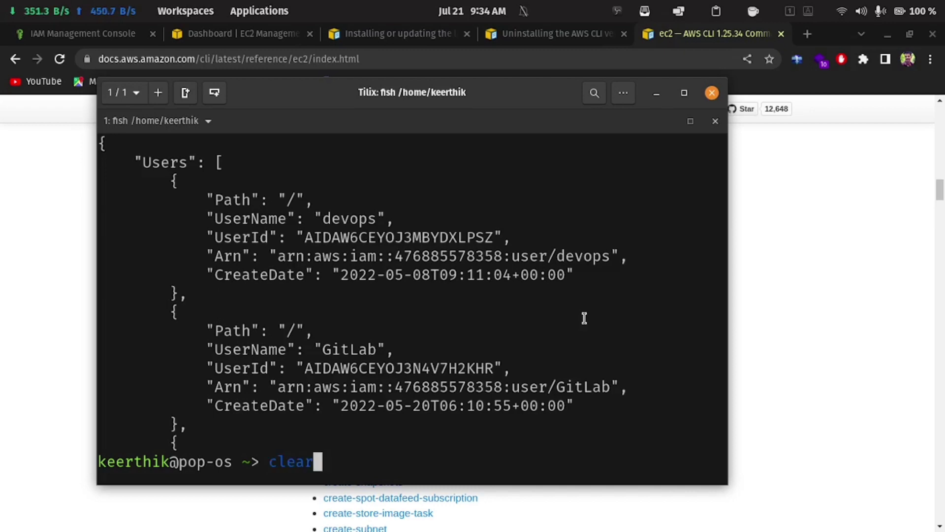
key("Return")
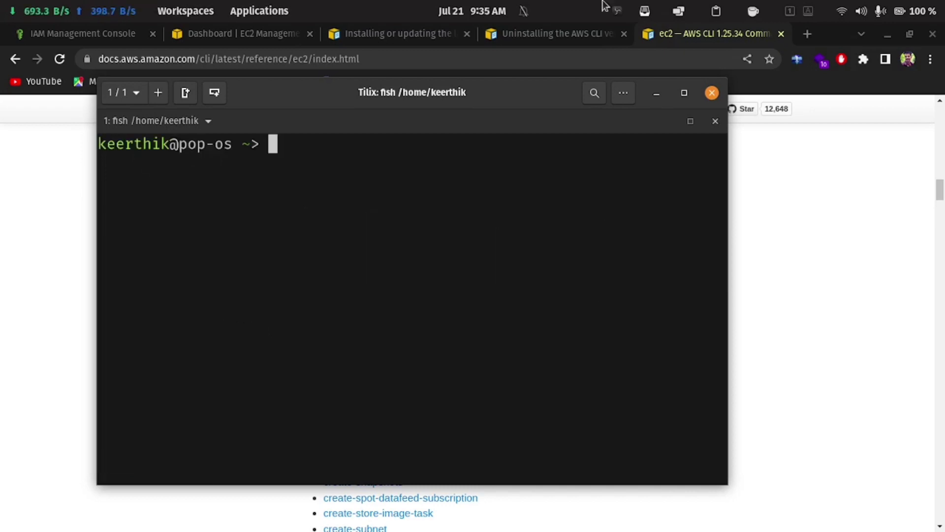
Review the symlink and install directory removal steps on the AWS CLI uninstall page in Chrome, and return to Tilix.
left_click(512, 35)
scroll(510, 306, "down", 10)
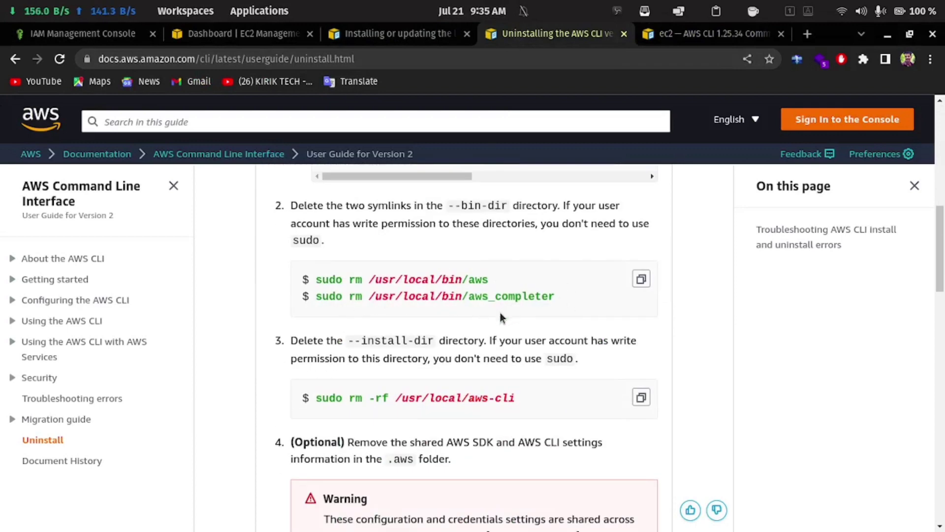
mouse_move(566, 530)
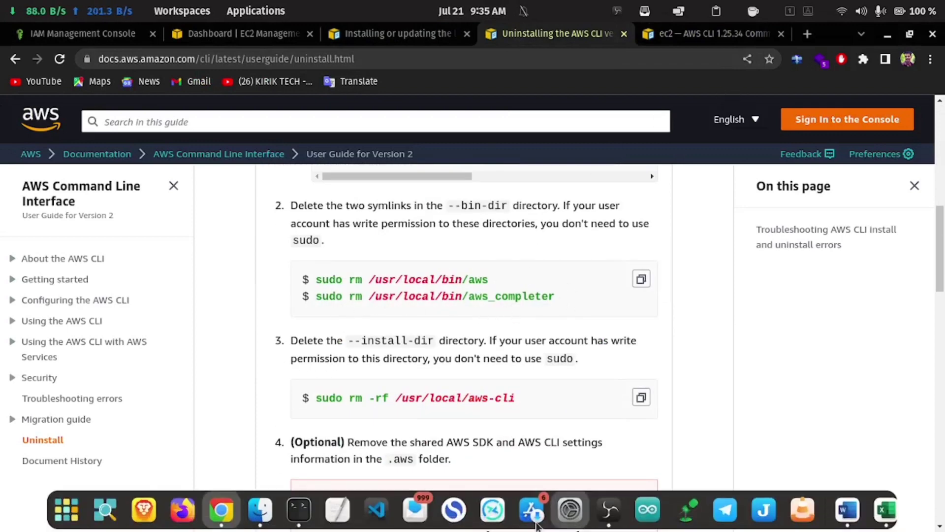
left_click(295, 520)
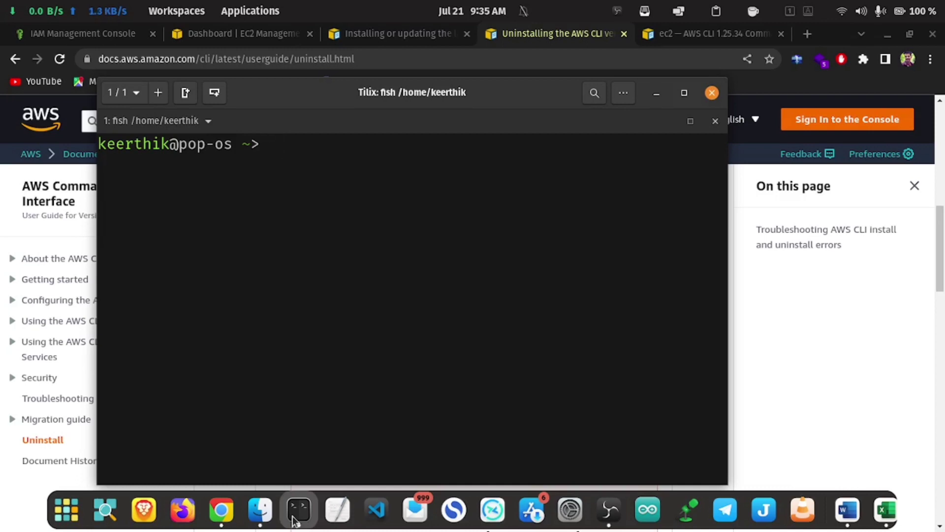
Check the user's access key list in the IAM Management Console in Chrome, and return to Tilix.
left_click(858, 347)
left_click(118, 35)
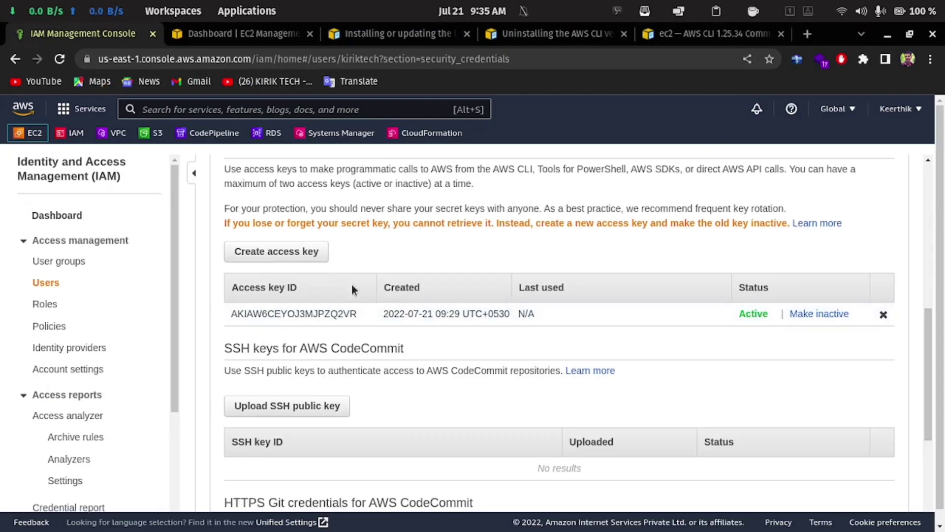
left_click(297, 509)
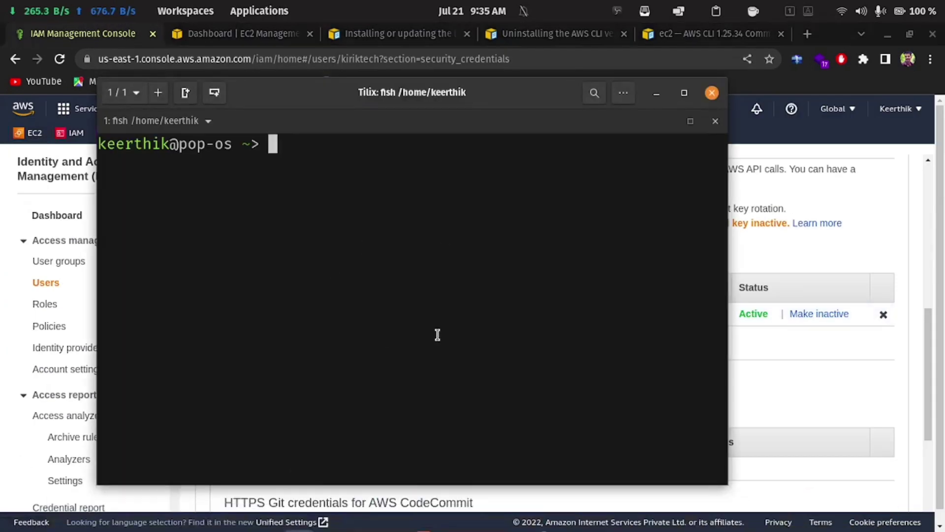
type("aws c")
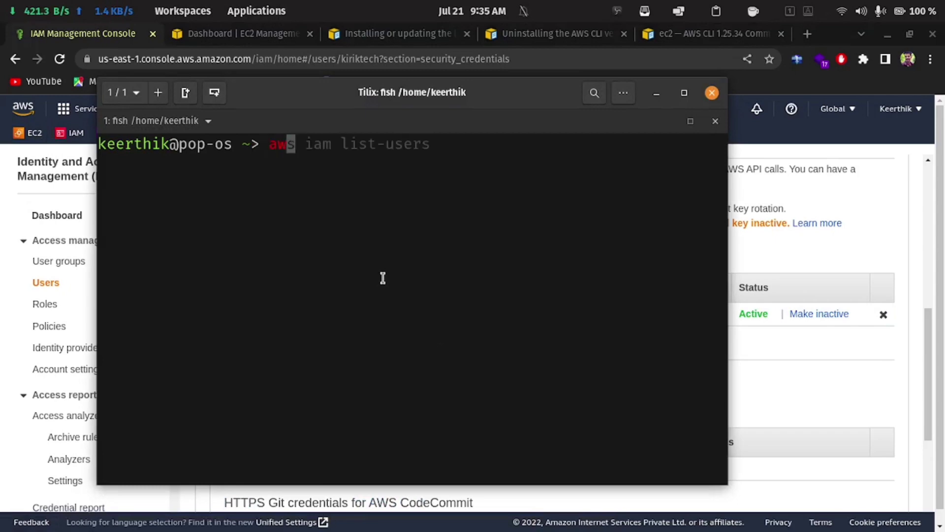
type("onf")
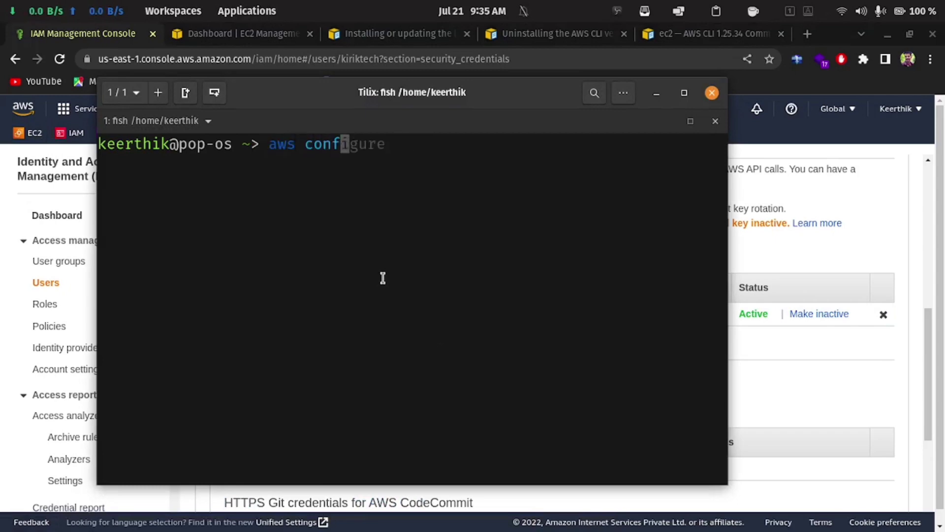
key("Right")
key("Return")
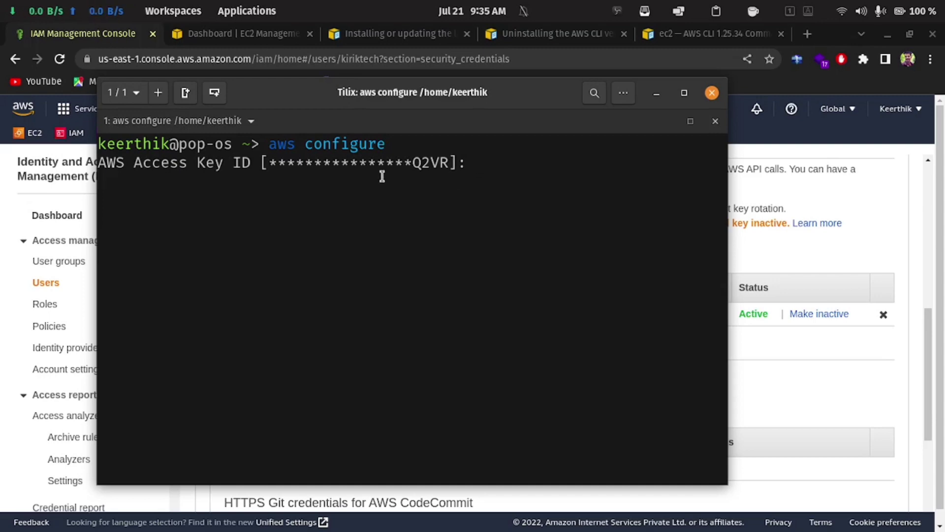
key("ctrl+c")
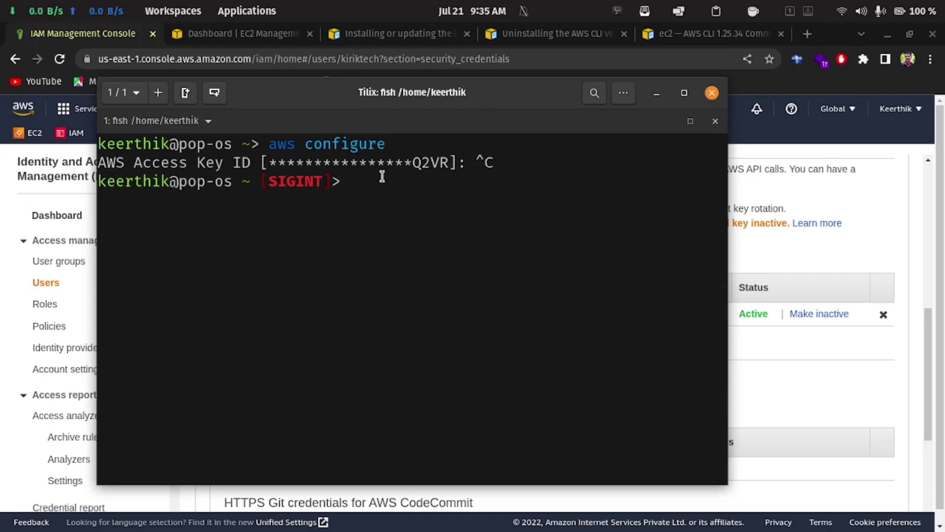
Change into the .aws/ directory and list its files.
type("c")
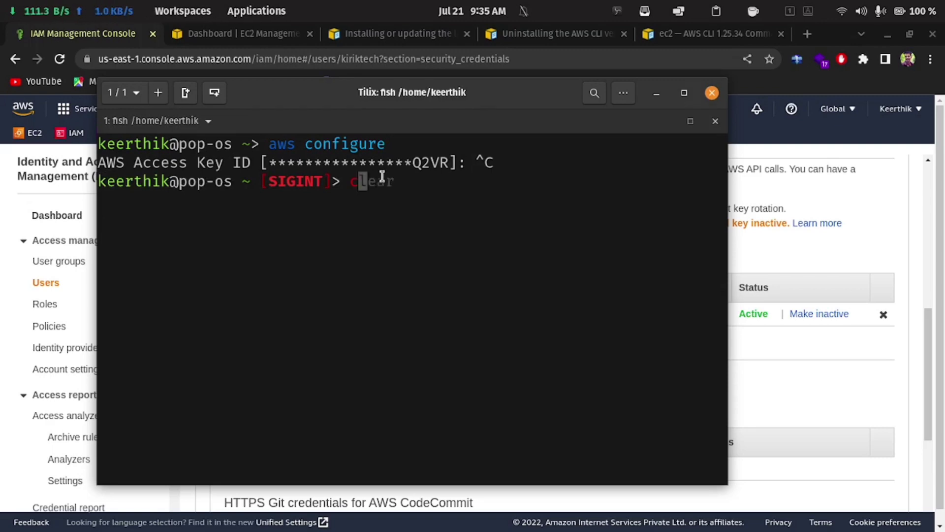
type("d .")
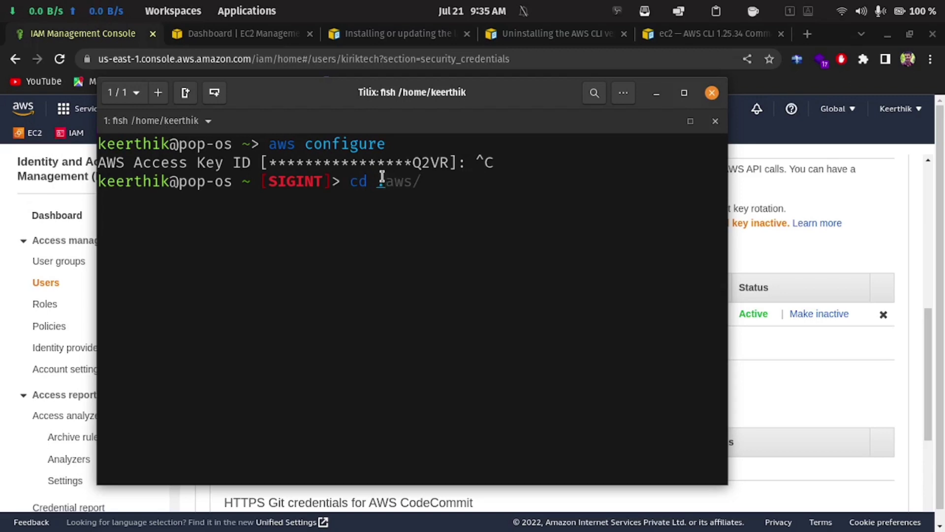
key("Right")
key("Return")
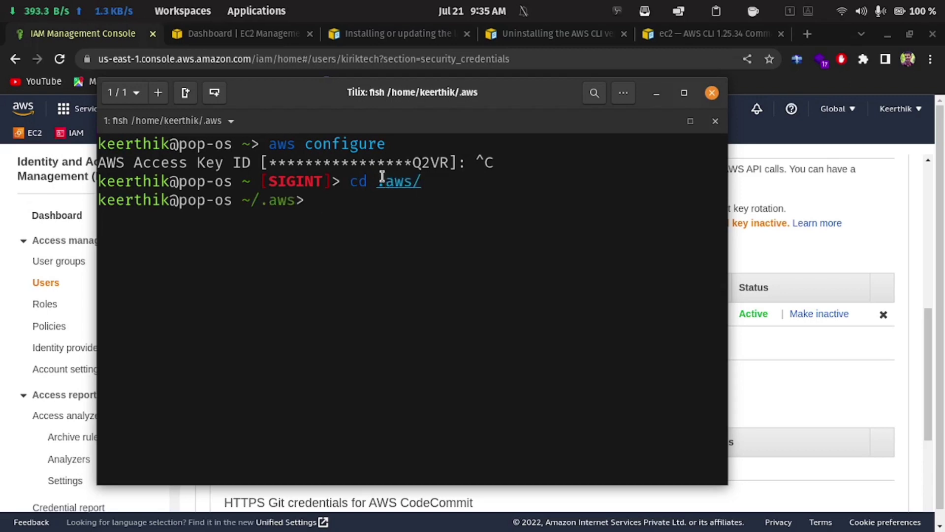
type("ls")
key("Return")
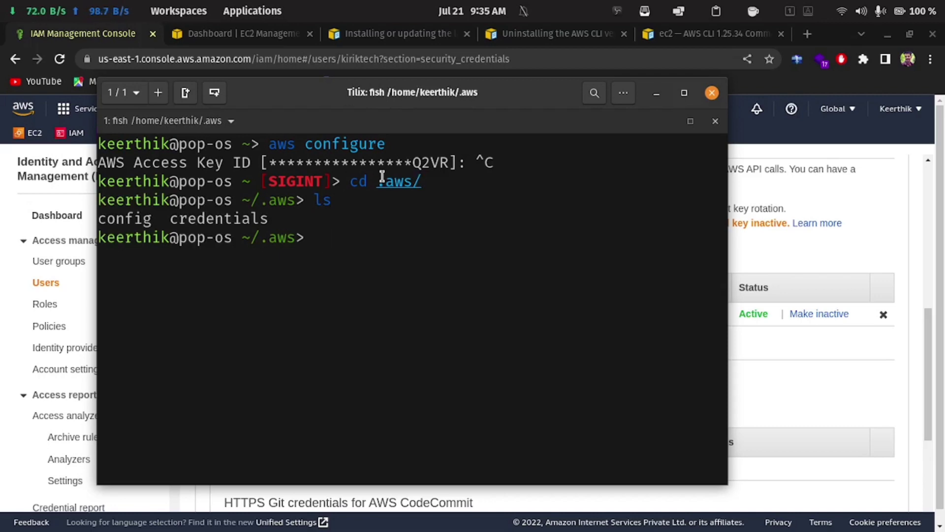
Display the contents of the credentials file in the terminal with cat.
type("cat")
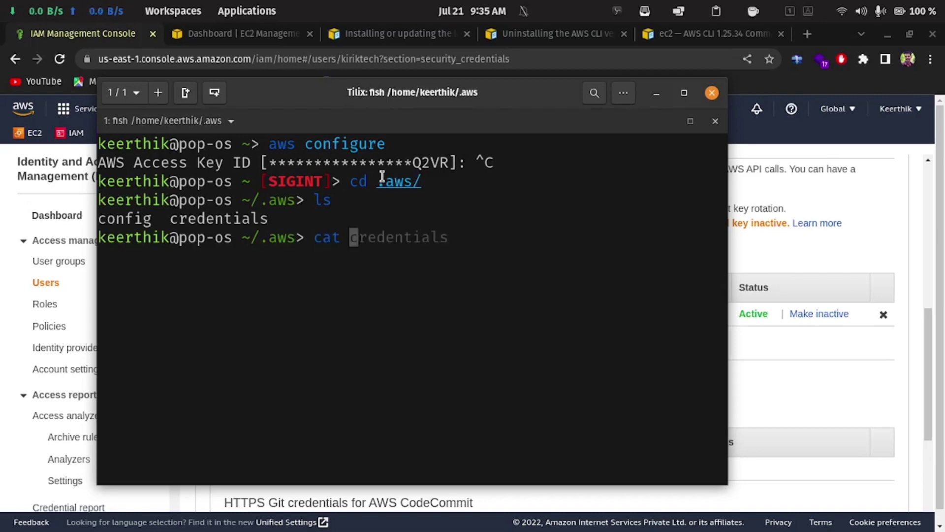
key("Right")
key("Return")
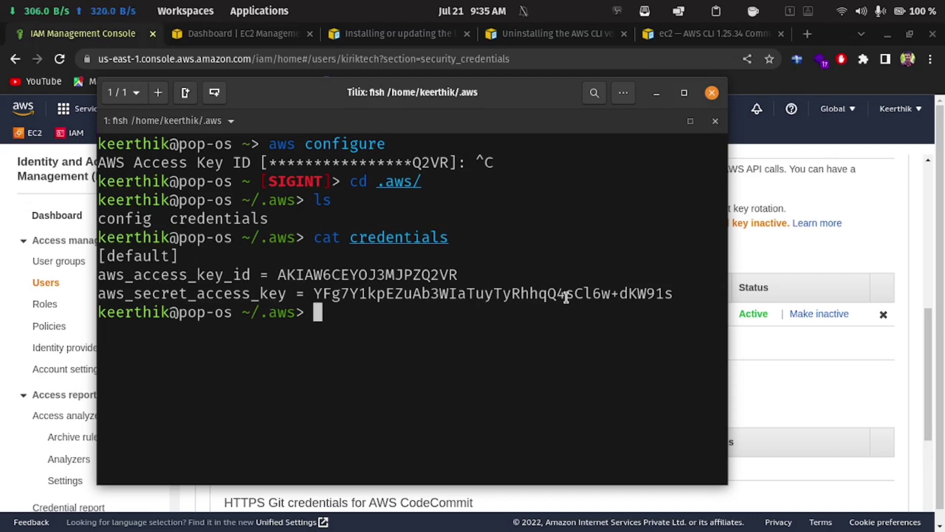
Open the credentials file in the nano editor from the .aws directory.
type("nano")
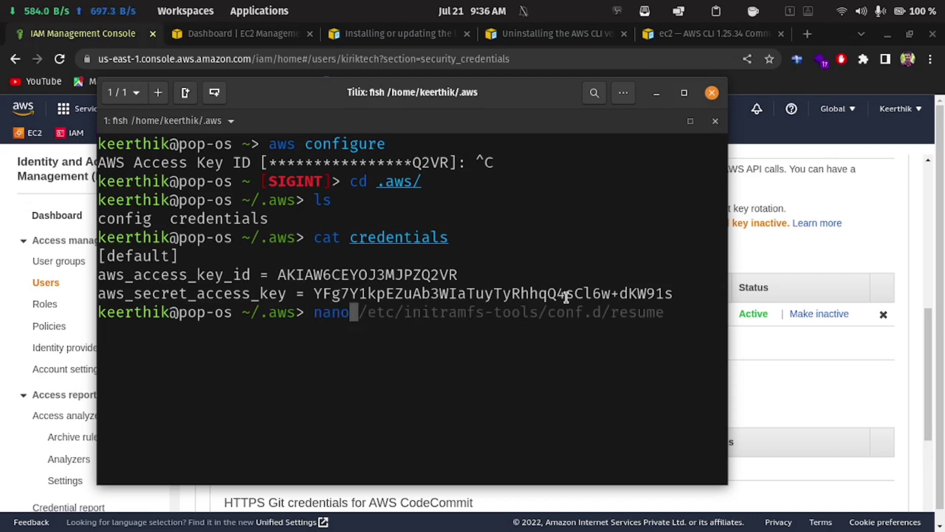
type(" cre")
key("Tab")
key("Return")
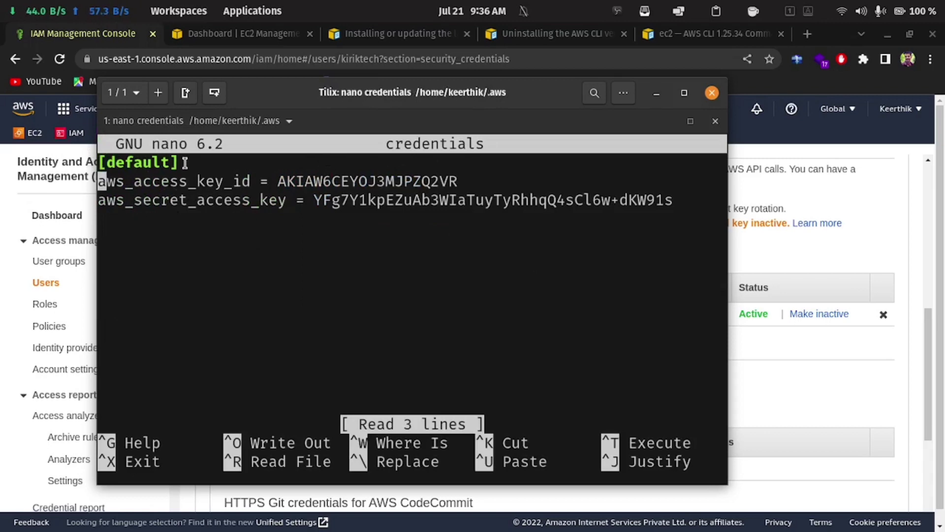
Try adding a "kiriktech" line below the default profile's keys, and exit nano without saving.
key("Down")
key("Down")
key("Return")
type("kiriktech")
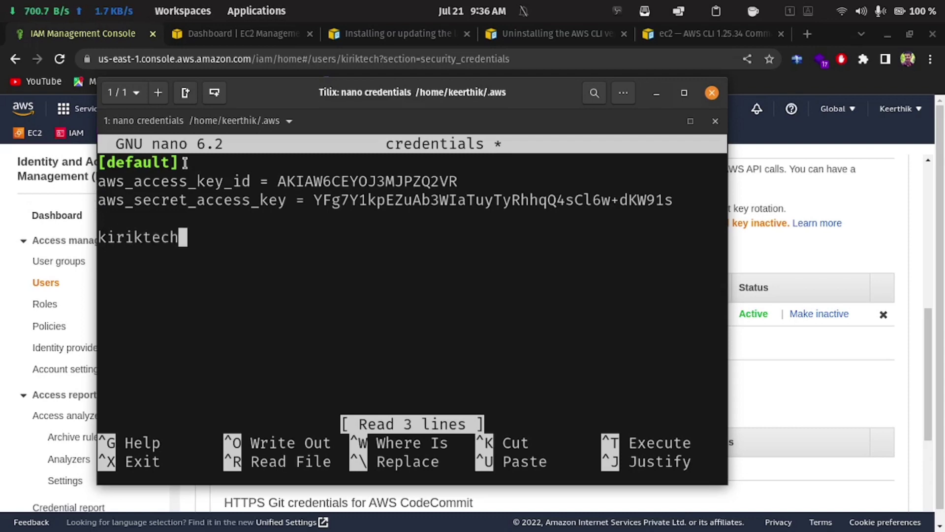
key("Return")
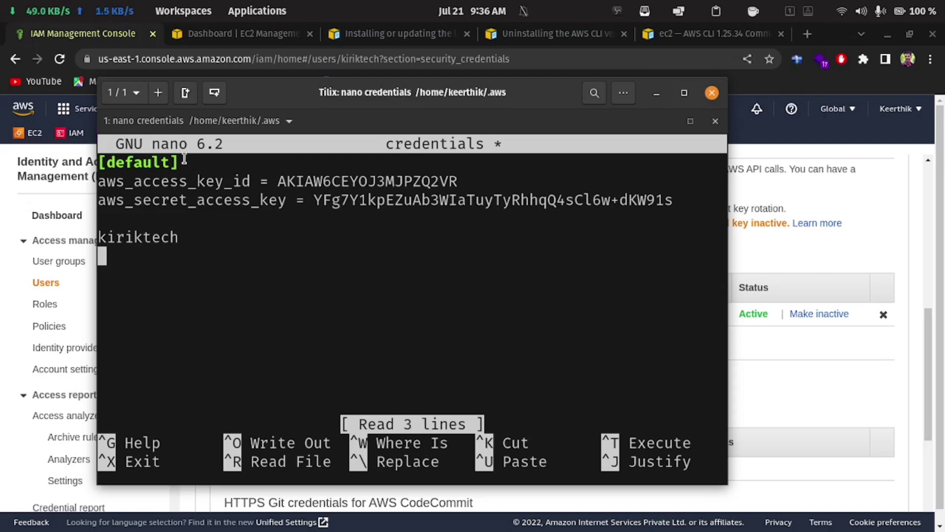
key("ctrl+x")
key("n")
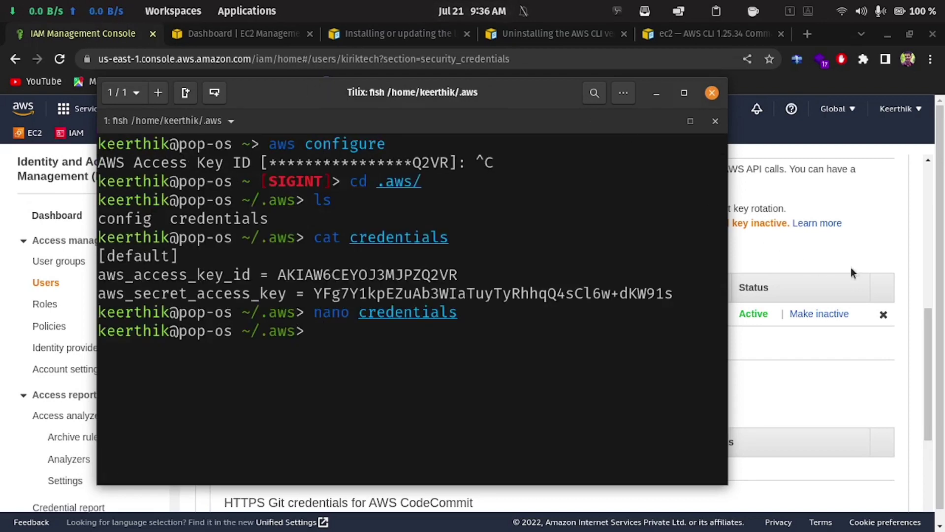
Switch to the IAM Management Console in Chrome, start deleting the user's access key, and deactivate it.
left_click(878, 242)
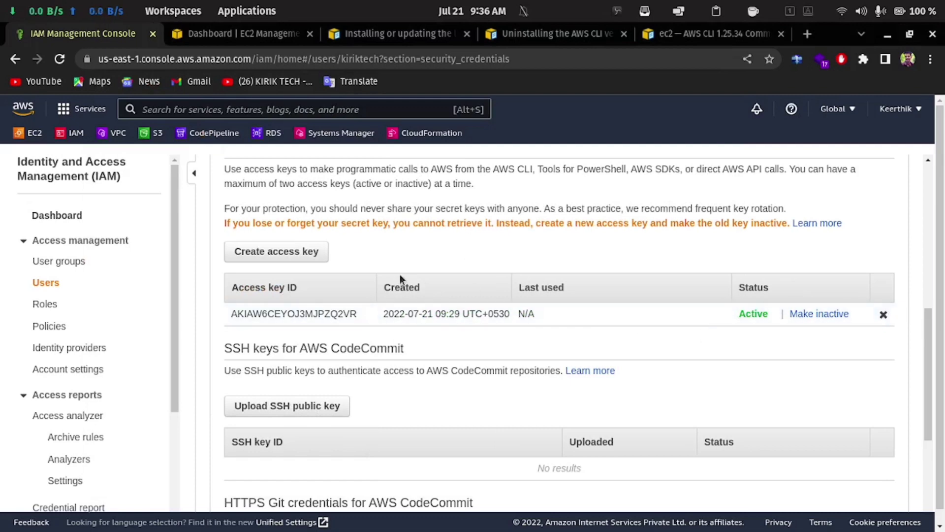
scroll(354, 258, "up", 1)
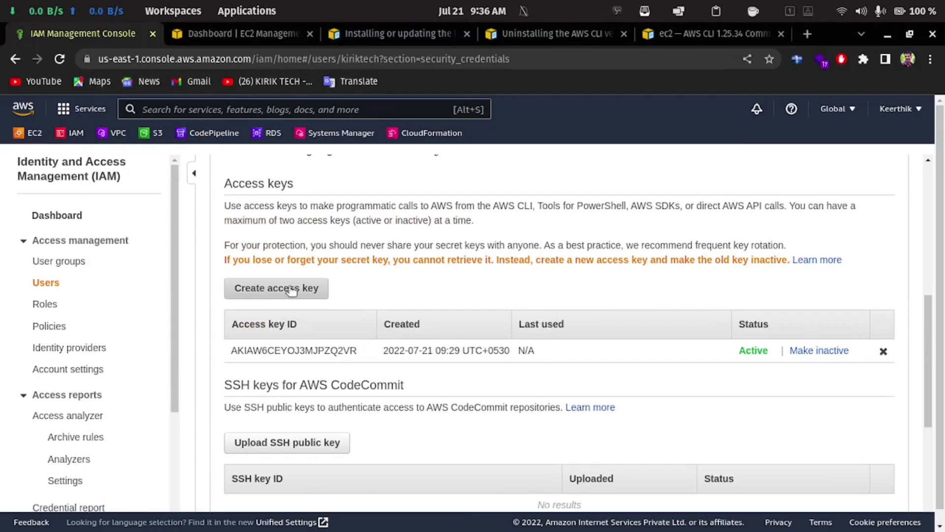
left_click(884, 352)
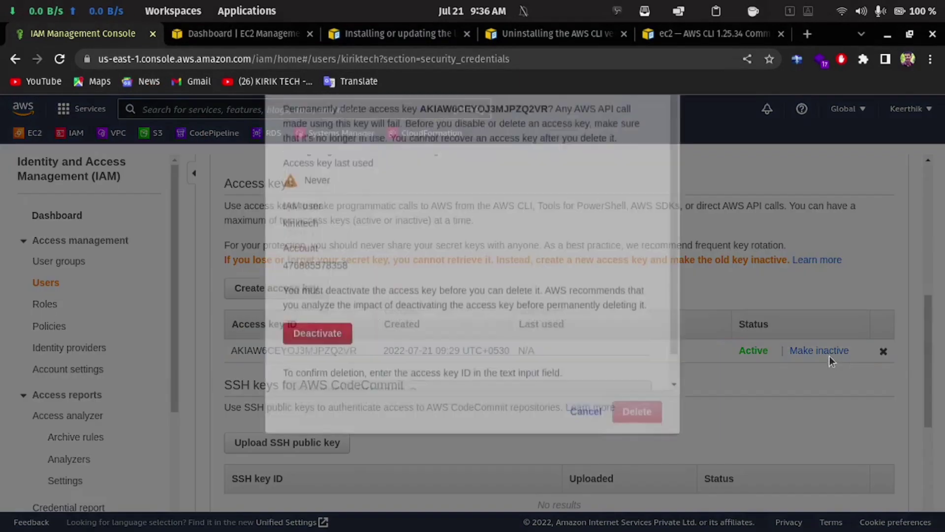
scroll(343, 221, "down", 1)
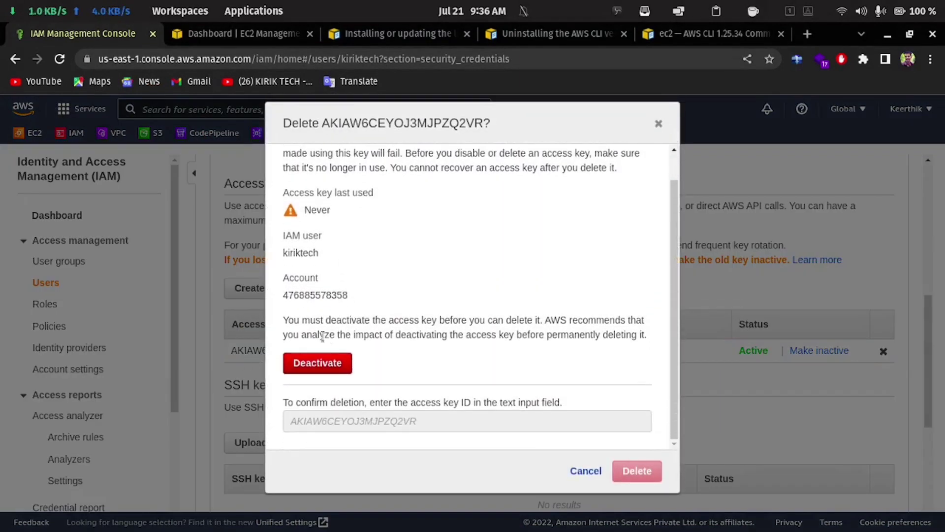
left_click(318, 363)
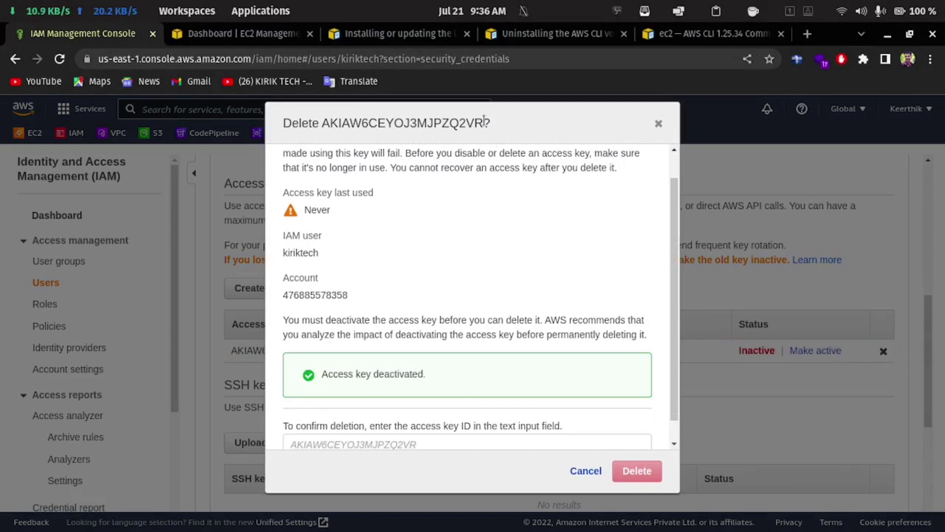
Enter the access key ID in the confirmation field and permanently delete the deactivated access key.
left_click_drag(484, 121, 325, 119)
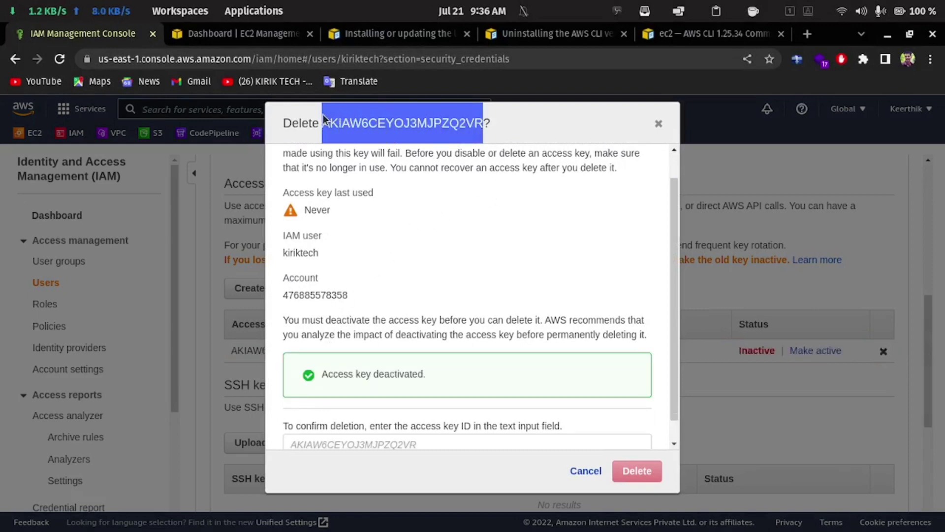
scroll(337, 428, "down", 1)
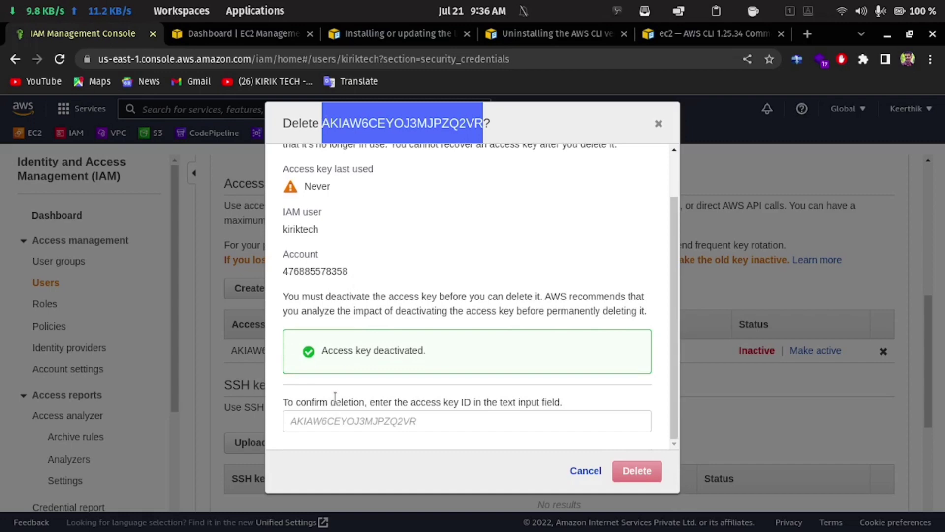
left_click(327, 424)
key("ctrl+v")
left_click(637, 471)
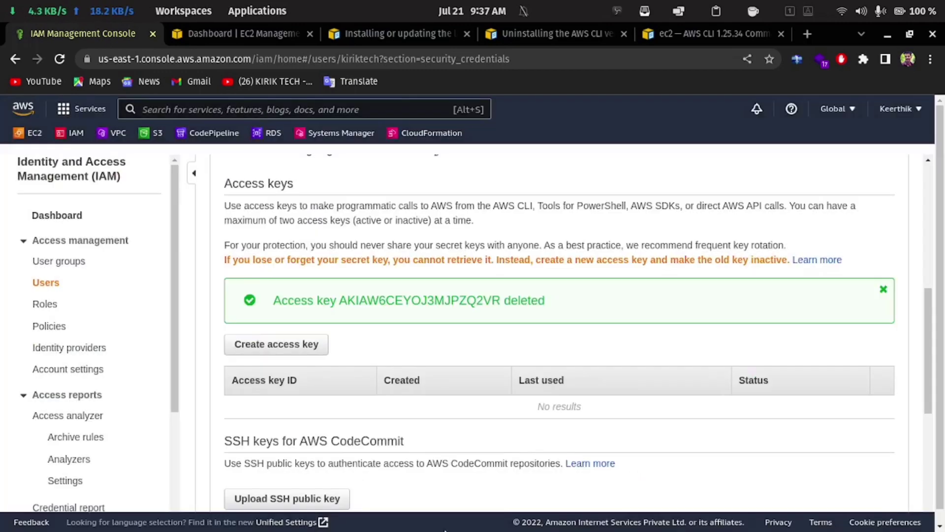
Return to Tilix and rerun aws iam list-users from the command history to test the deleted key.
left_click(299, 518)
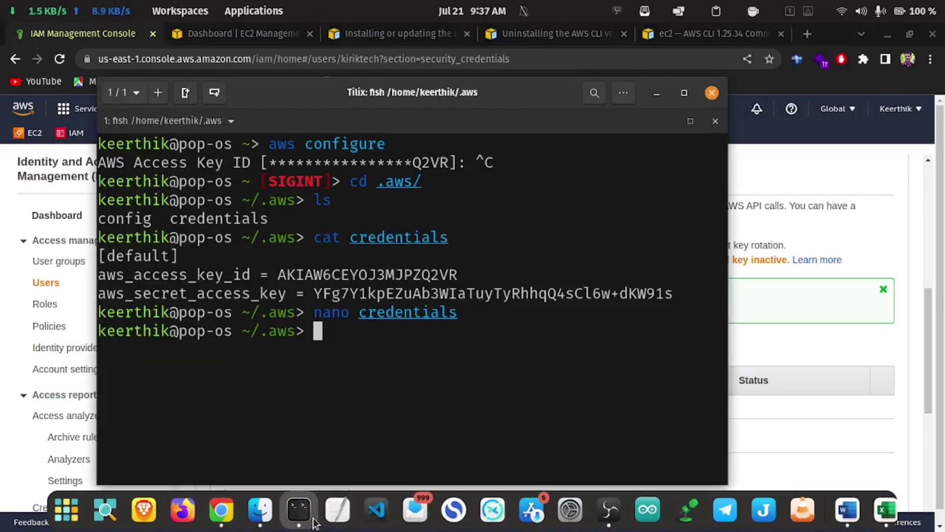
key("Up")
key("Up")
key("Up")
key("Up")
key("Up")
key("Up")
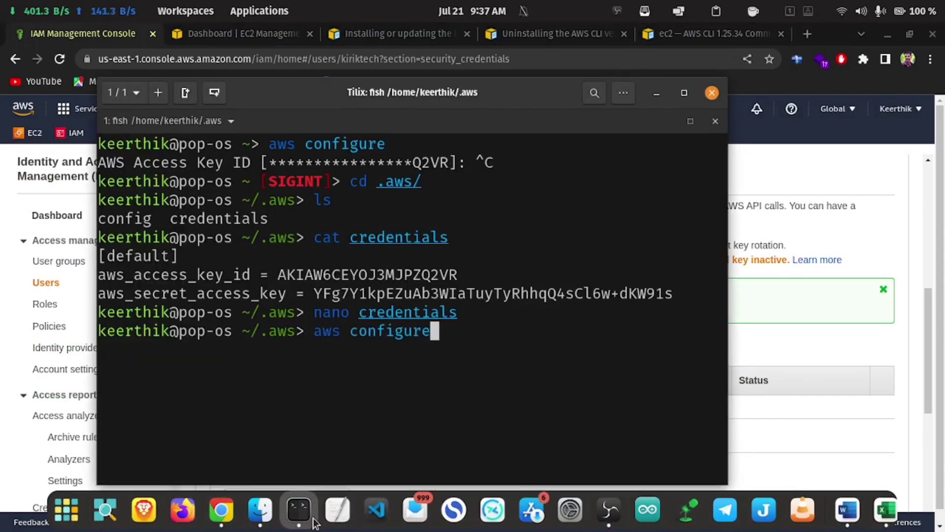
key("Up")
key("Return")
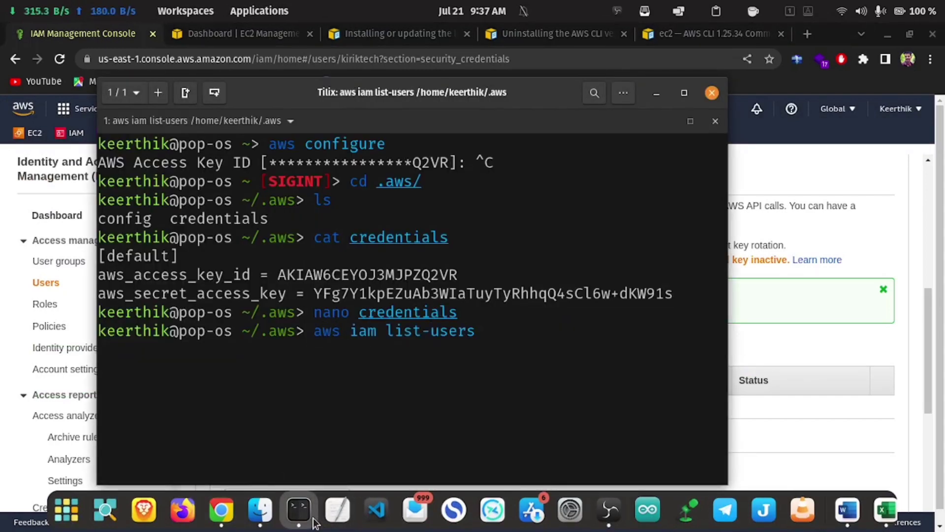